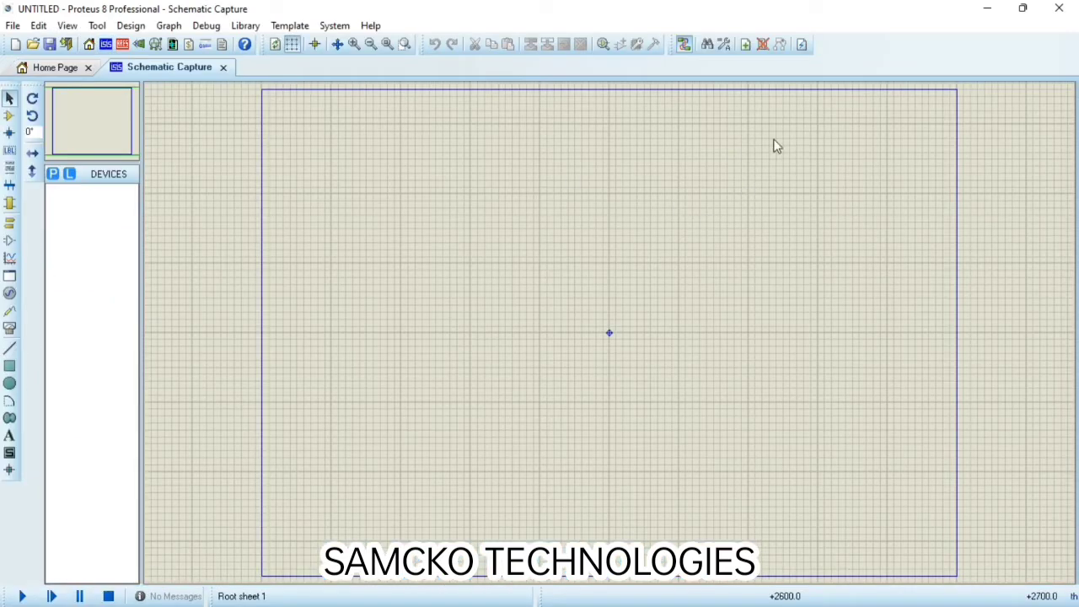
Search the device library for RELAY and add the animated RELAY model to the device list
{"action": "left_click", "coordinate": [10, 118]}
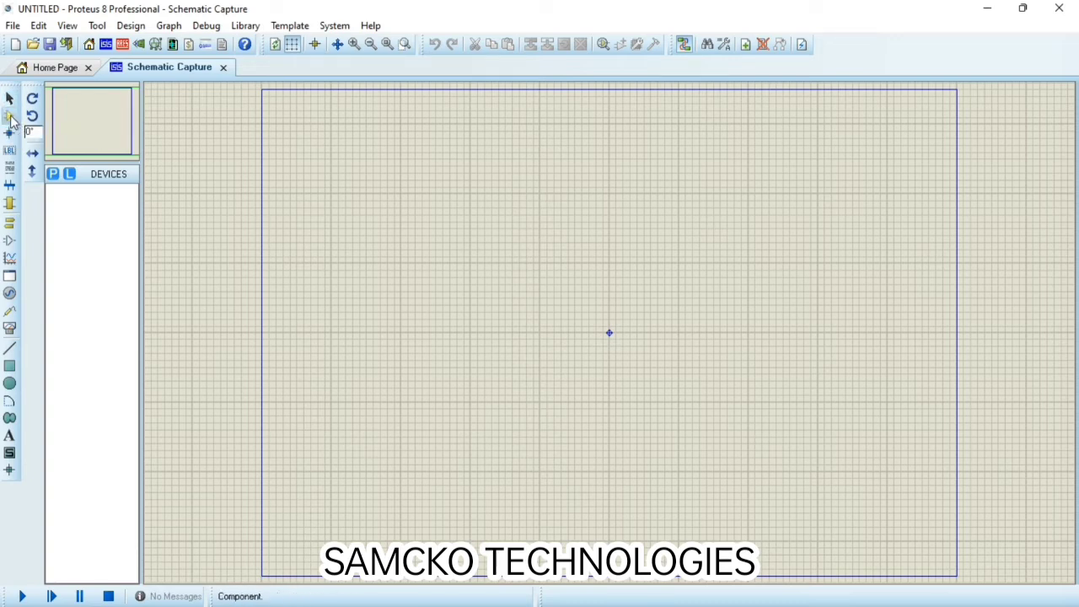
{"action": "left_click", "coordinate": [52, 173]}
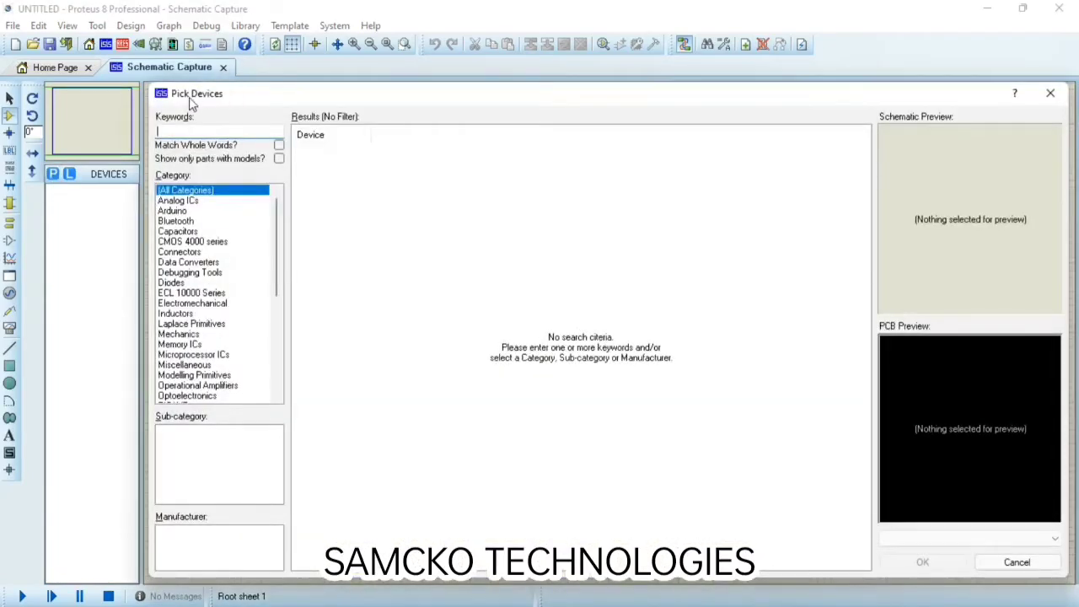
{"action": "left_click", "coordinate": [200, 126]}
{"action": "type", "text": "RELA"}
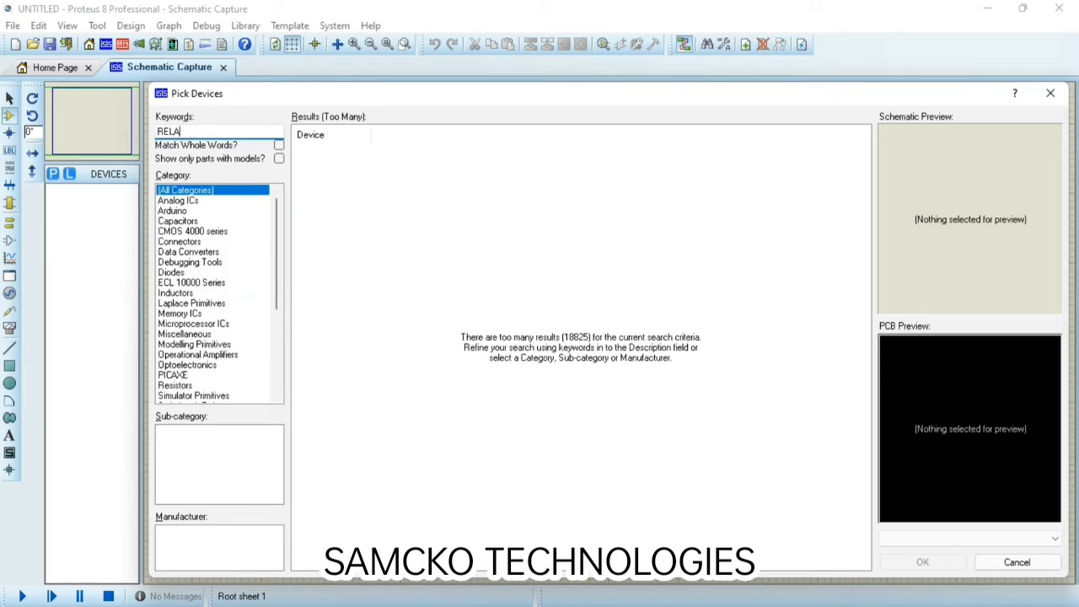
{"action": "type", "text": "Y"}
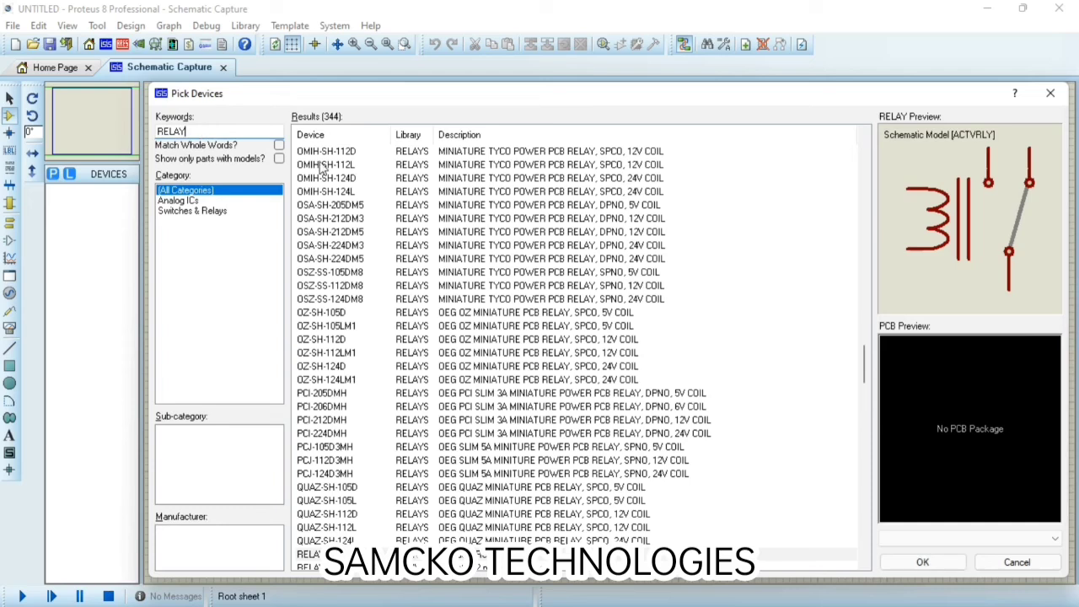
{"action": "scroll", "coordinate": [393, 413], "scroll_direction": "down", "scroll_amount": 4}
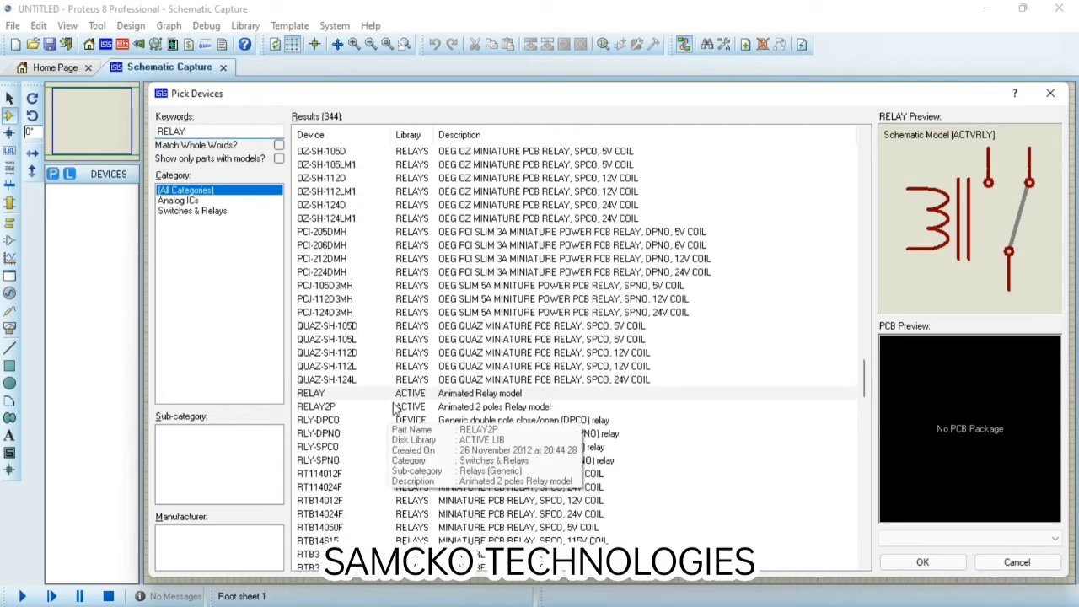
{"action": "double_click", "coordinate": [498, 393]}
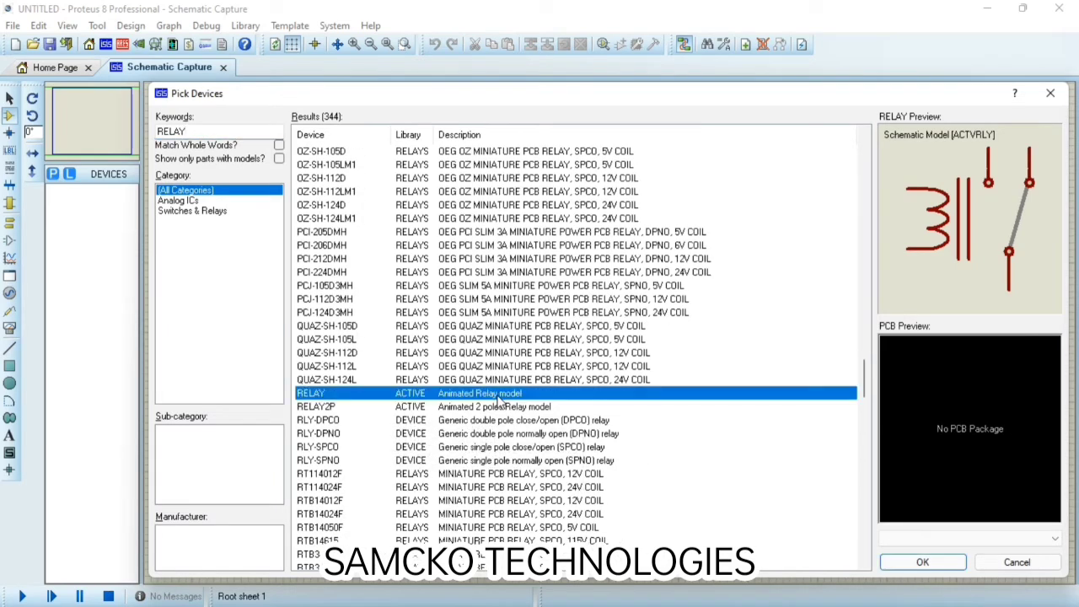
Add the BC547 NPN transistor and the analog RESISTOR primitive to the device list
{"action": "double_click", "coordinate": [172, 132]}
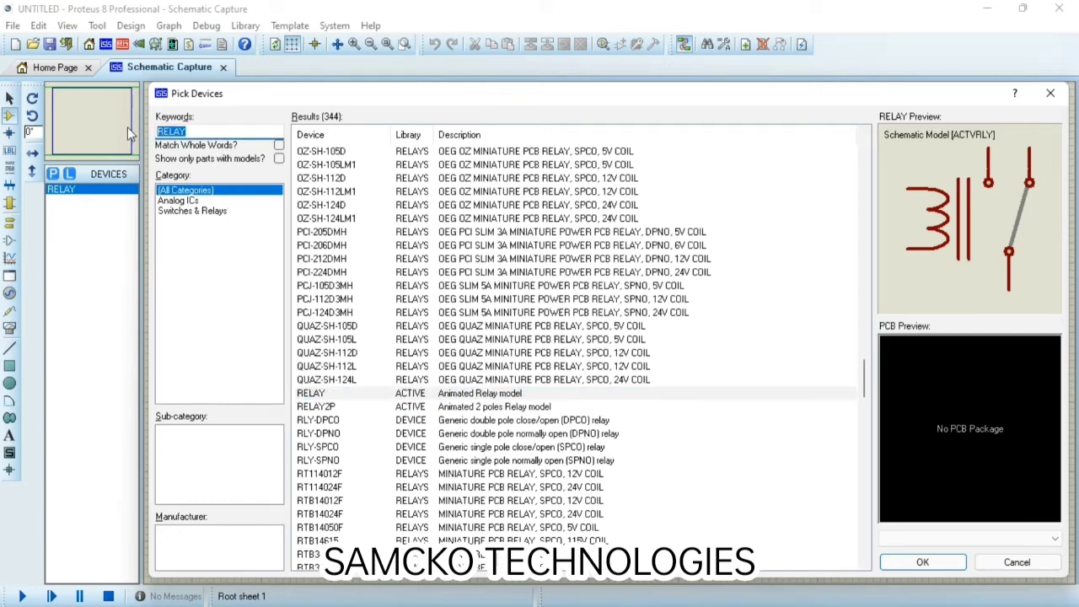
{"action": "type", "text": "BC547"}
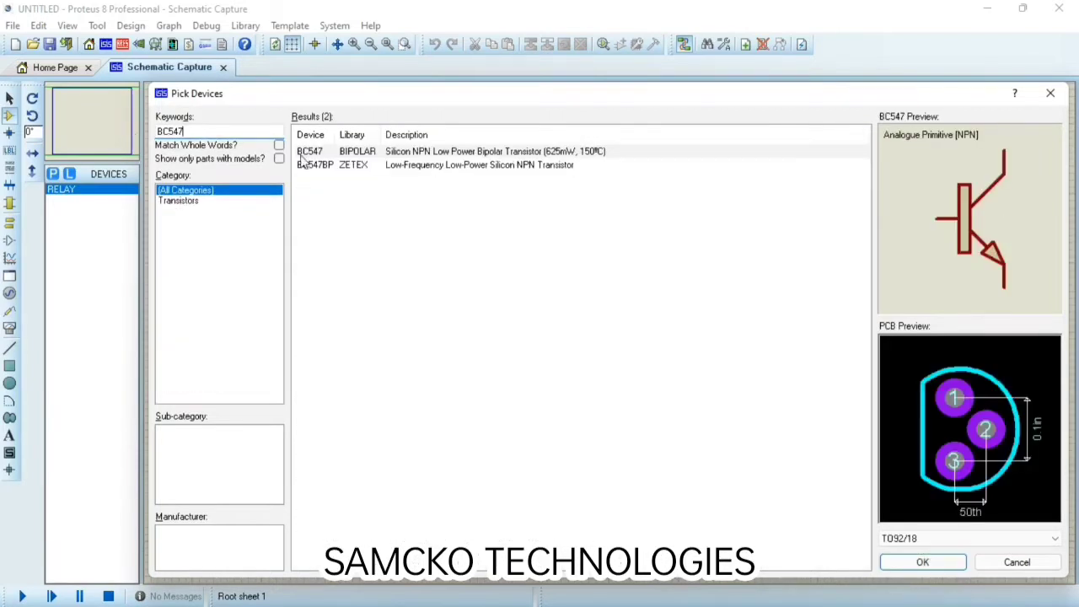
{"action": "double_click", "coordinate": [305, 152]}
{"action": "double_click", "coordinate": [191, 133]}
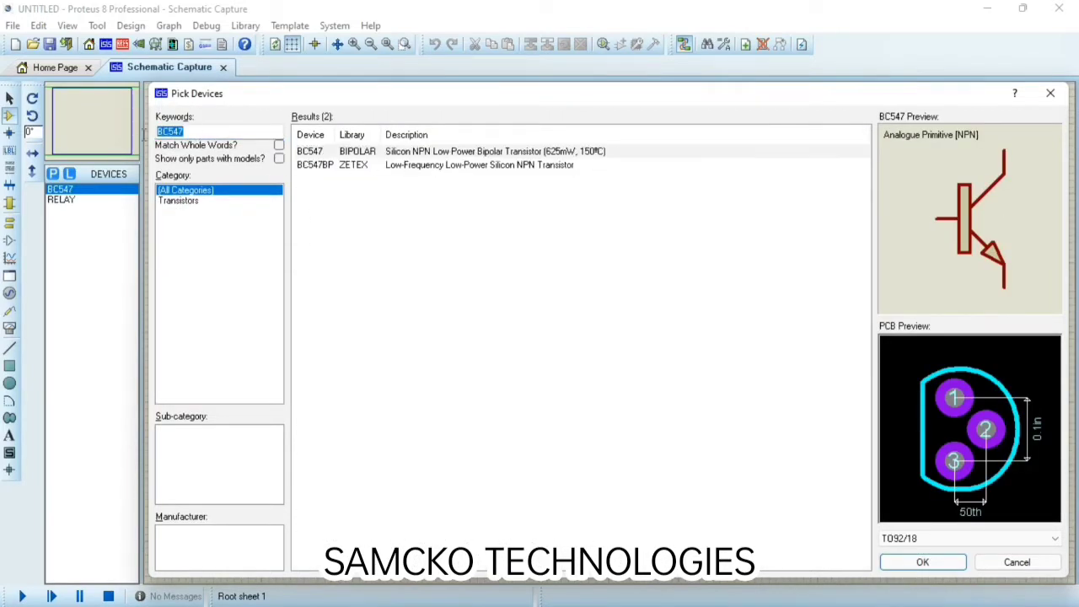
{"action": "type", "text": "RESISTOR"}
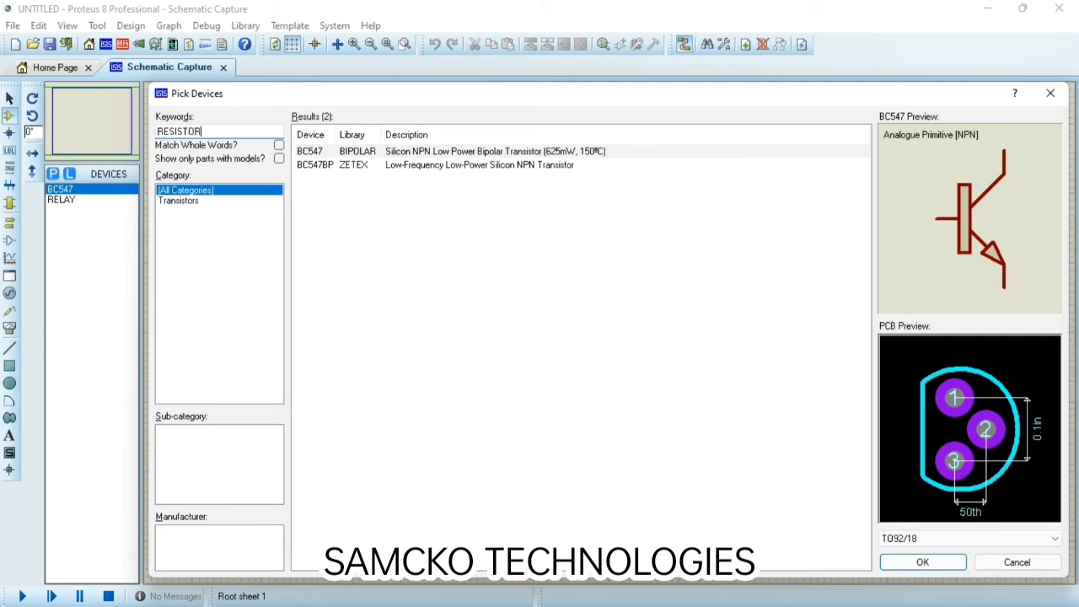
{"action": "double_click", "coordinate": [449, 153]}
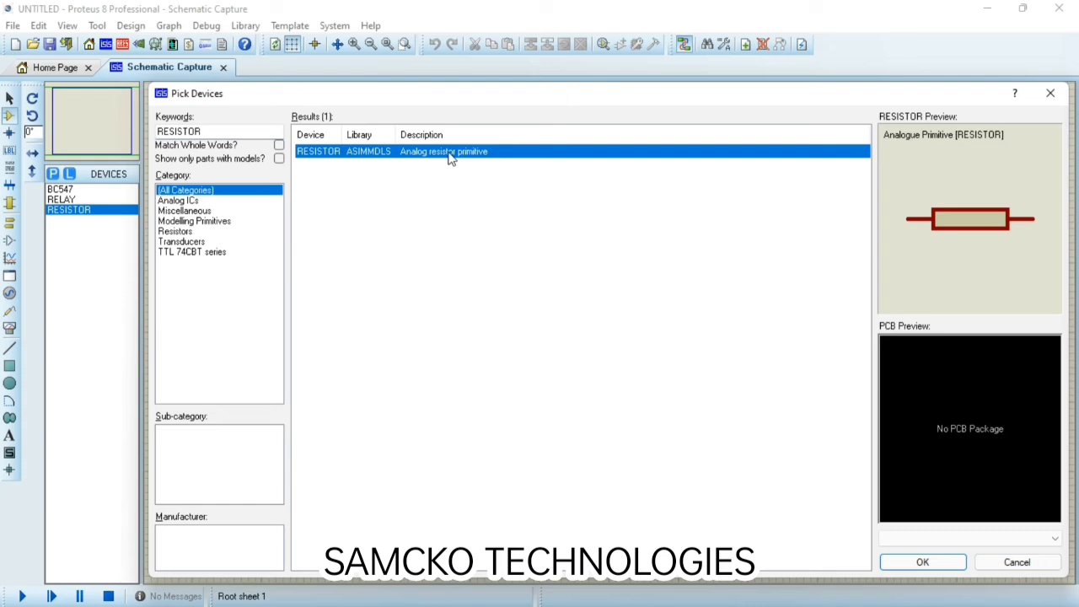
Add the SPST push BUTTON and the generic DIODE to the device list, and finish picking devices
{"action": "double_click", "coordinate": [185, 132]}
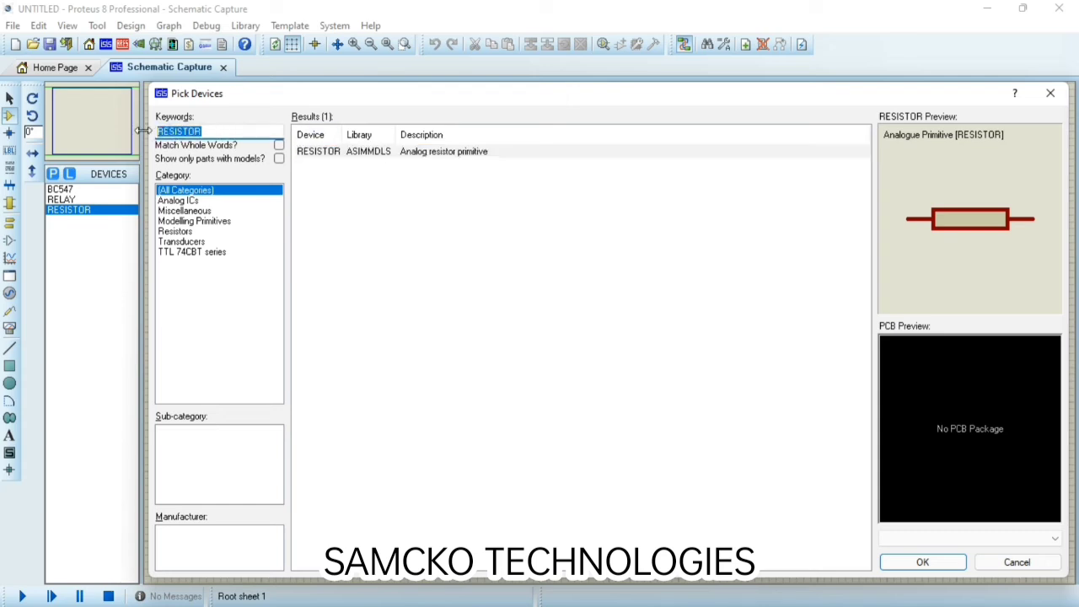
{"action": "type", "text": "BUTTON"}
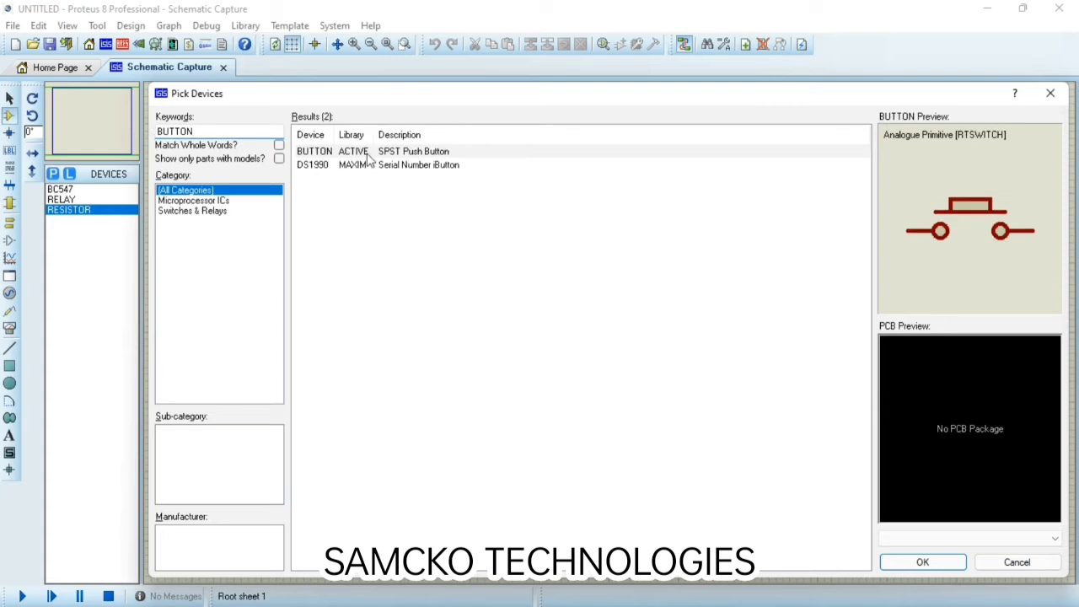
{"action": "double_click", "coordinate": [368, 154]}
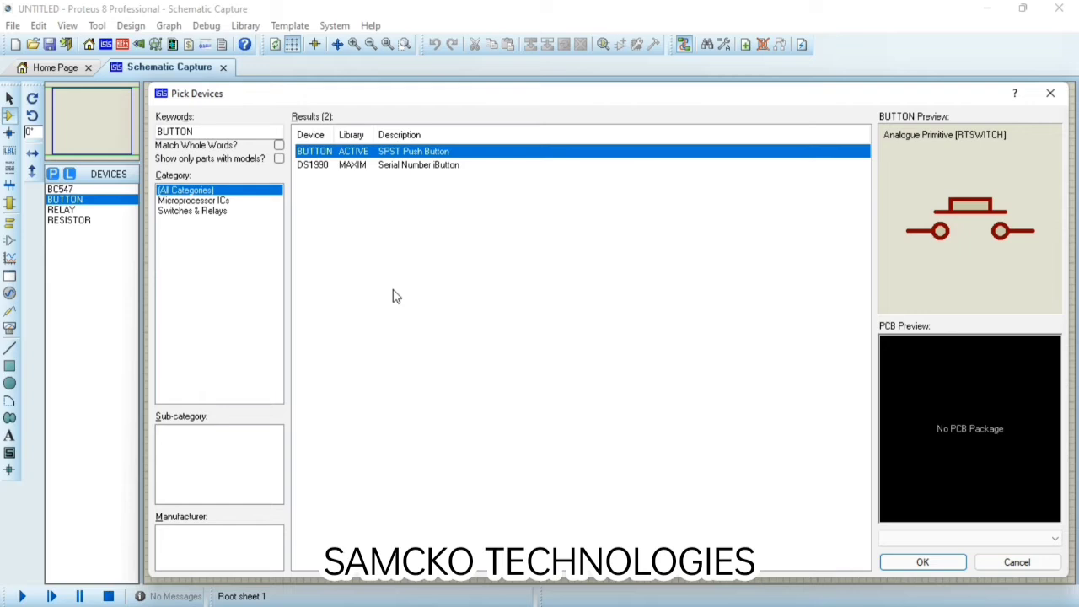
{"action": "double_click", "coordinate": [214, 129]}
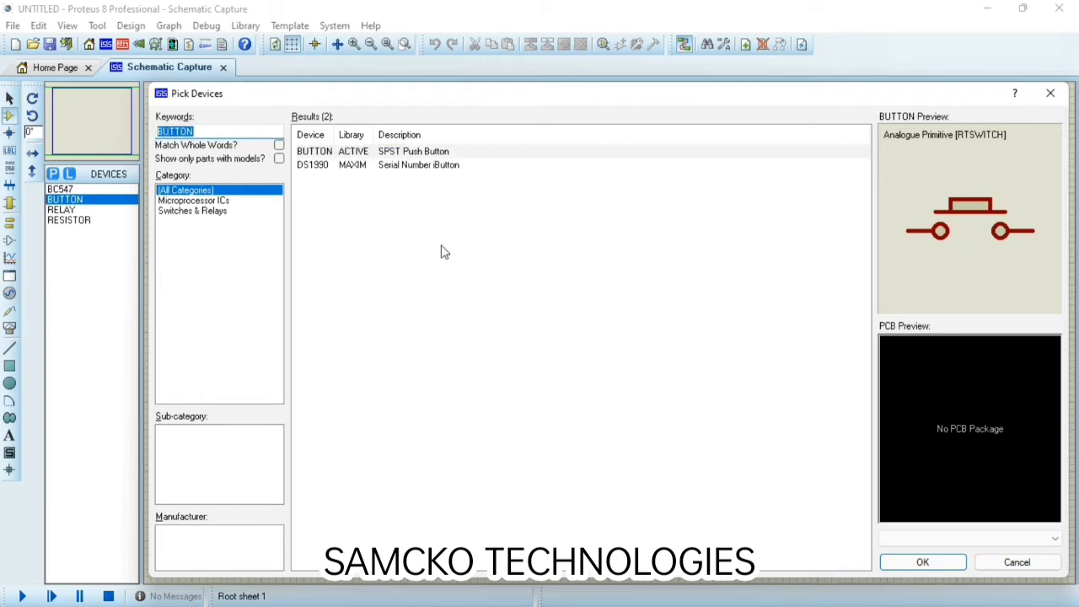
{"action": "type", "text": "DIODE"}
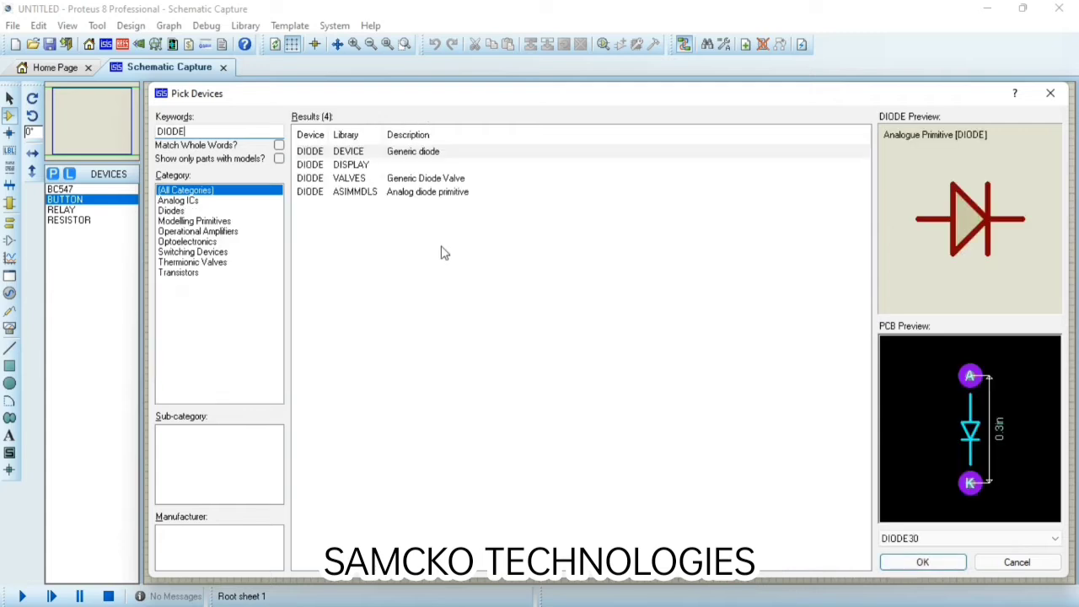
{"action": "left_click", "coordinate": [407, 153]}
{"action": "double_click", "coordinate": [407, 152]}
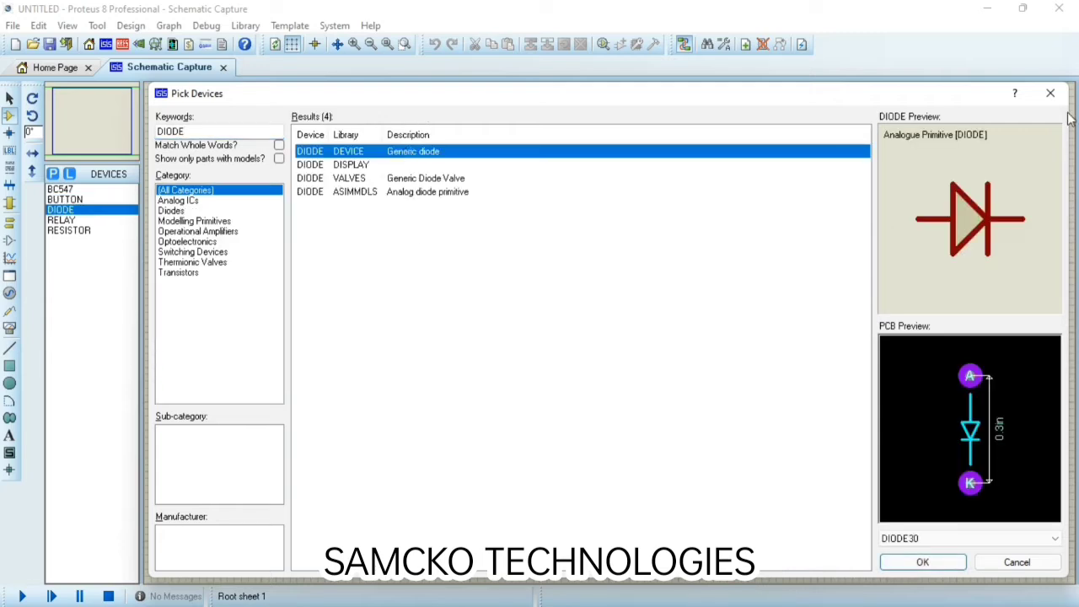
{"action": "left_click", "coordinate": [1050, 93]}
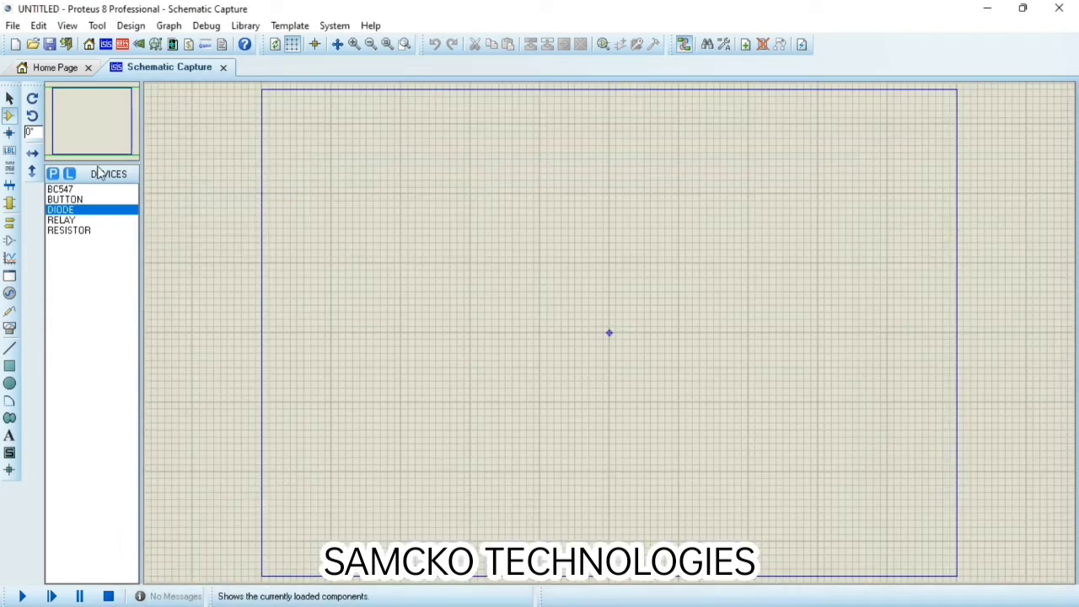
Place the relay with the BC547 transistor below it, and wire the lower coil terminal to the transistor's collector
{"action": "left_click", "coordinate": [67, 220]}
{"action": "left_click", "coordinate": [558, 239]}
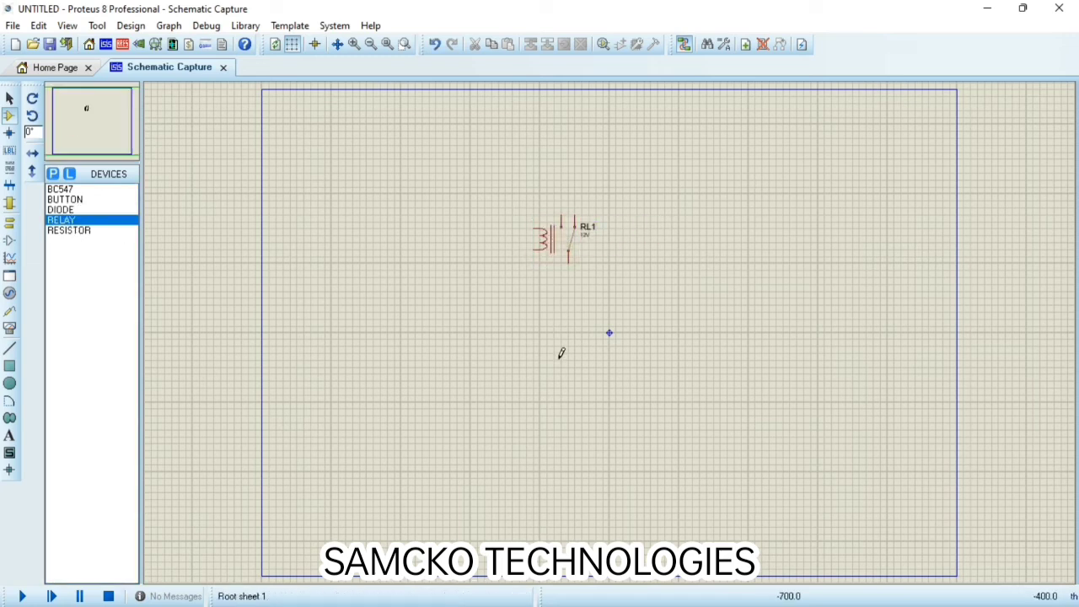
{"action": "left_click", "coordinate": [61, 190]}
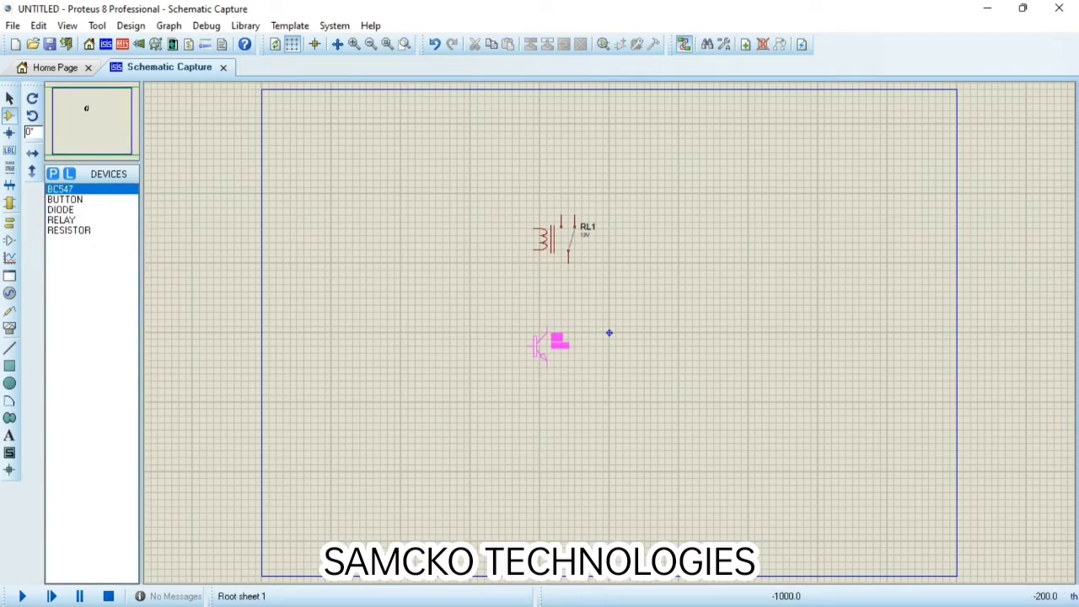
{"action": "left_click", "coordinate": [517, 351]}
{"action": "left_click", "coordinate": [534, 248]}
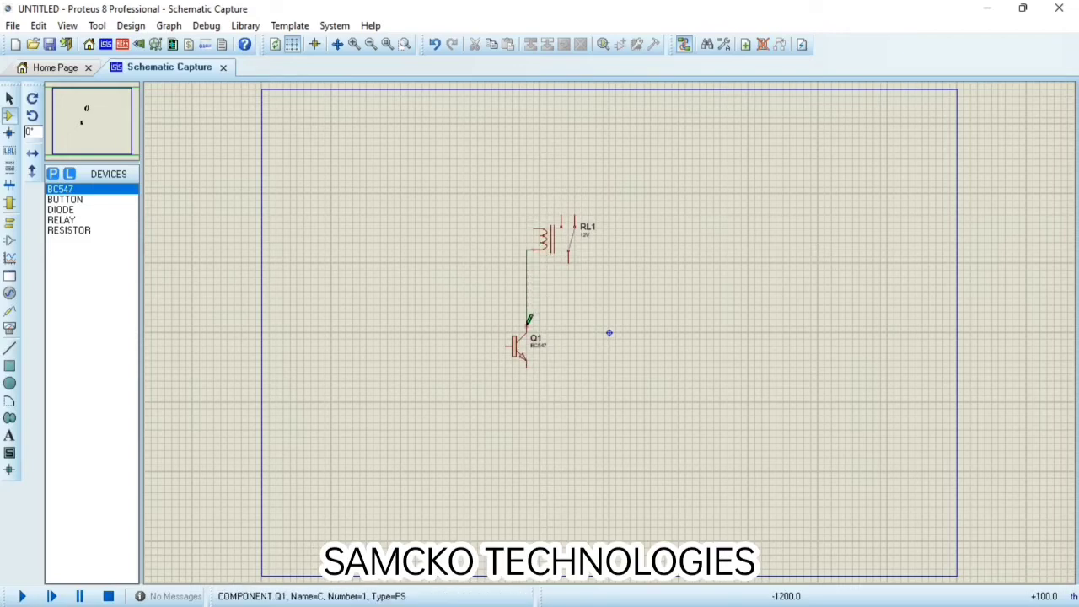
{"action": "left_click", "coordinate": [527, 330]}
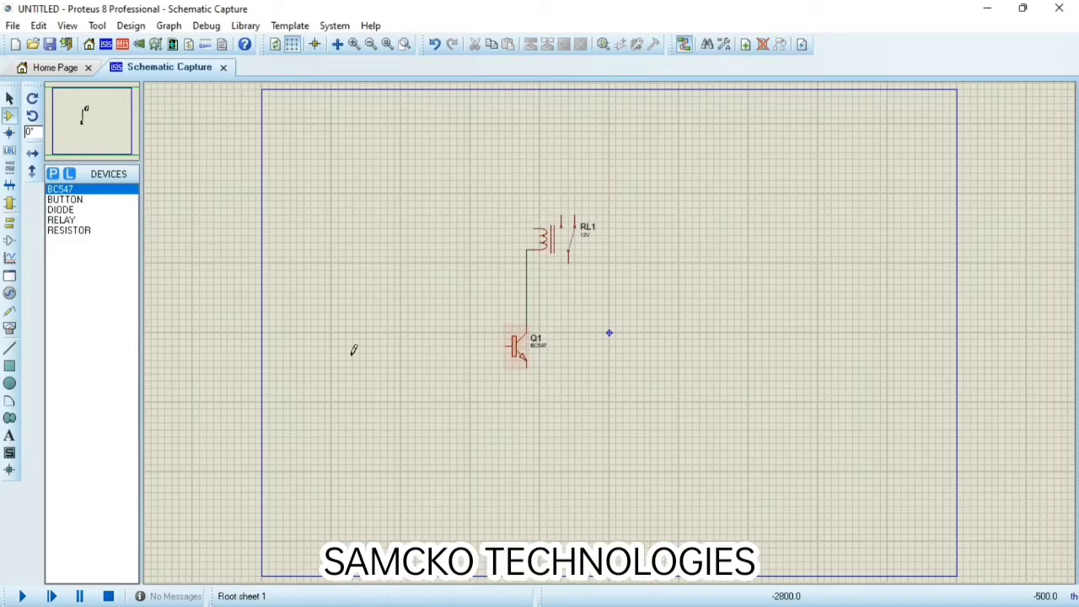
Place a ground terminal below the transistor and wire it to the emitter
{"action": "left_click", "coordinate": [9, 223]}
{"action": "left_click", "coordinate": [67, 243]}
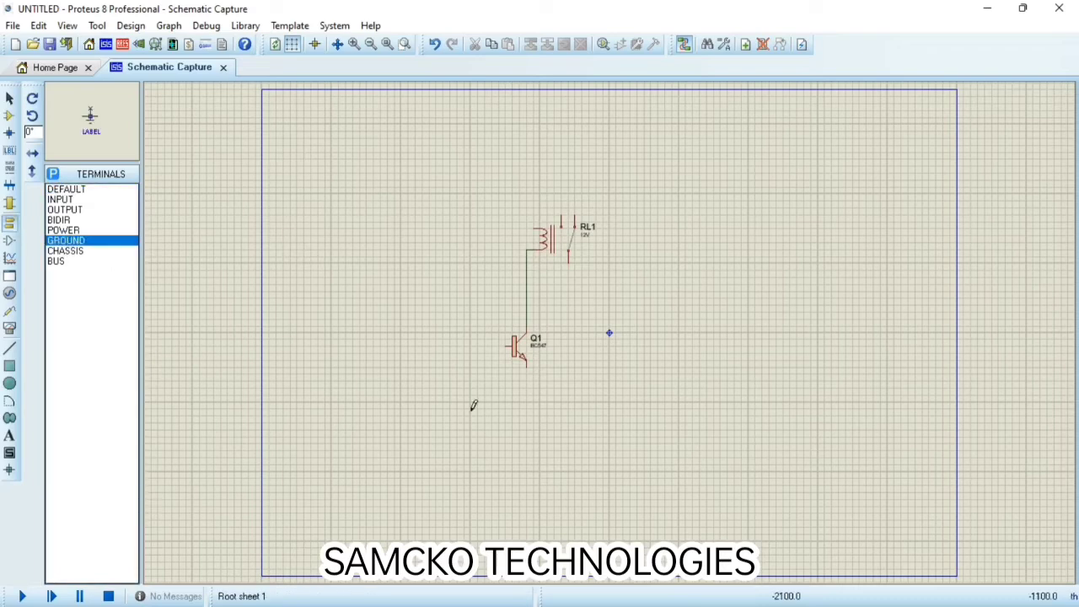
{"action": "left_click", "coordinate": [526, 410]}
{"action": "left_click", "coordinate": [526, 403]}
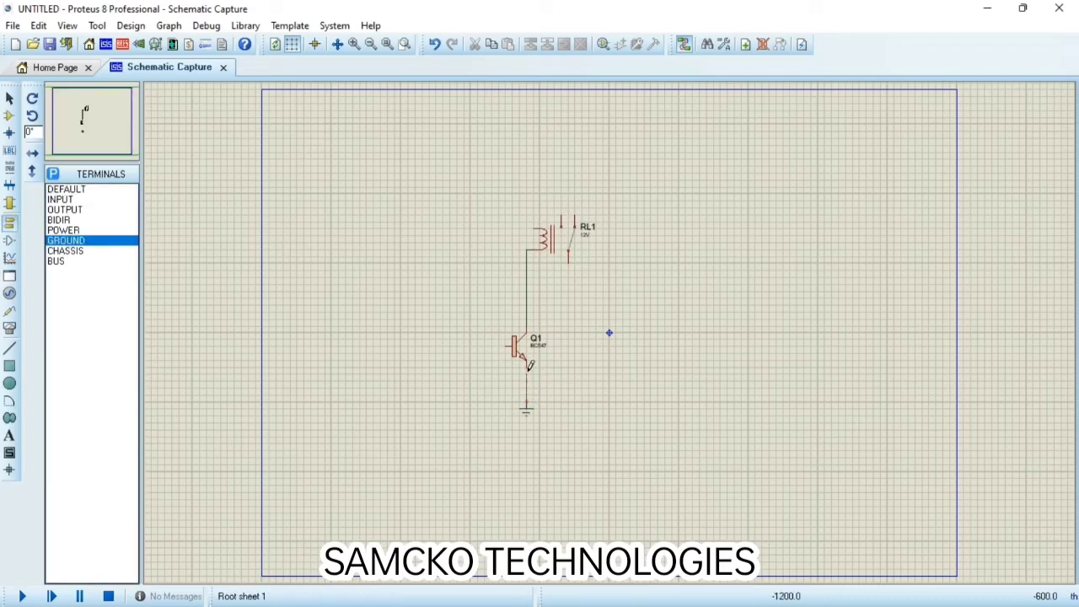
{"action": "left_click", "coordinate": [523, 364]}
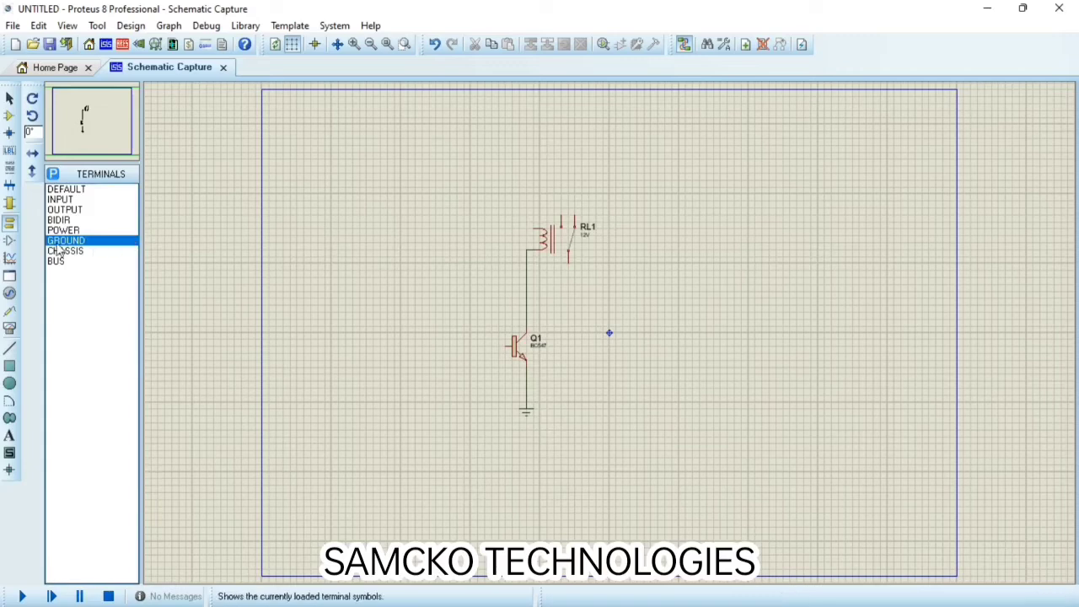
Place a resistor to the left of the transistor and wire it to the base
{"action": "left_click", "coordinate": [12, 118]}
{"action": "left_click", "coordinate": [67, 230]}
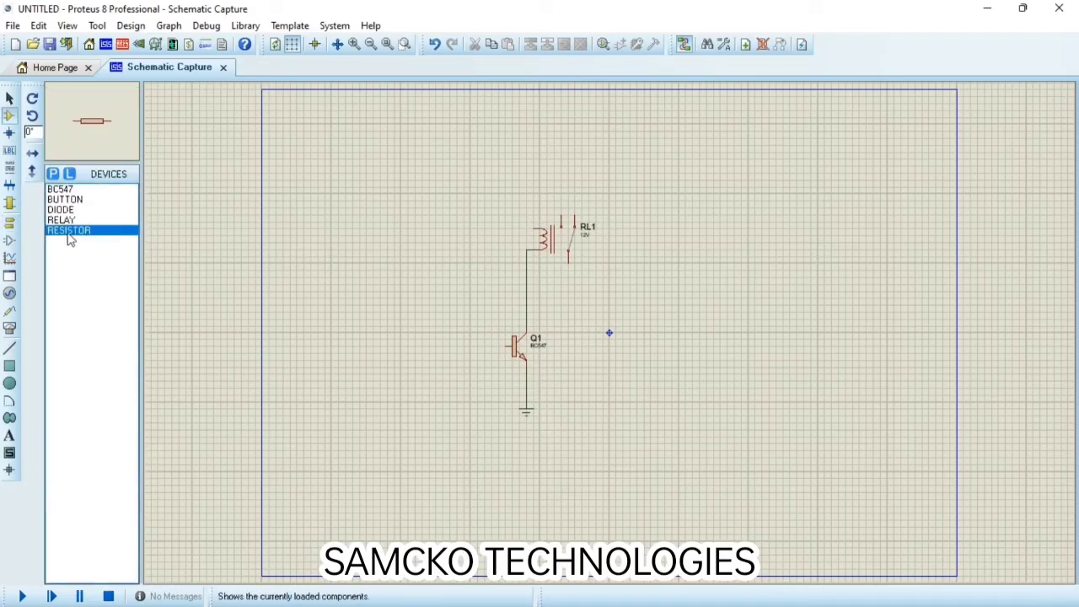
{"action": "left_click", "coordinate": [458, 348]}
{"action": "left_click", "coordinate": [459, 346]}
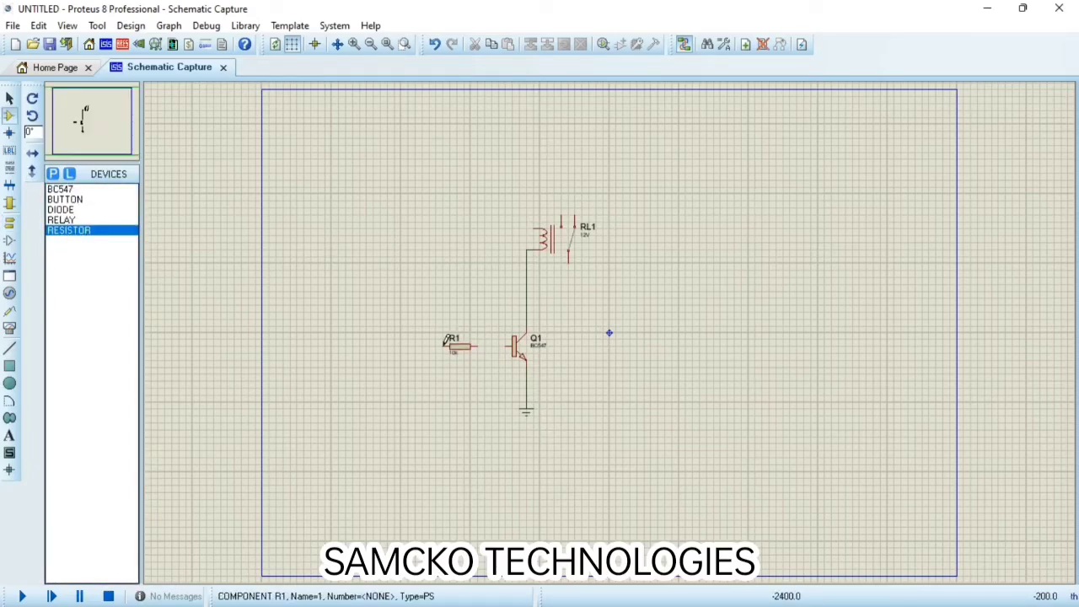
{"action": "left_click", "coordinate": [487, 346]}
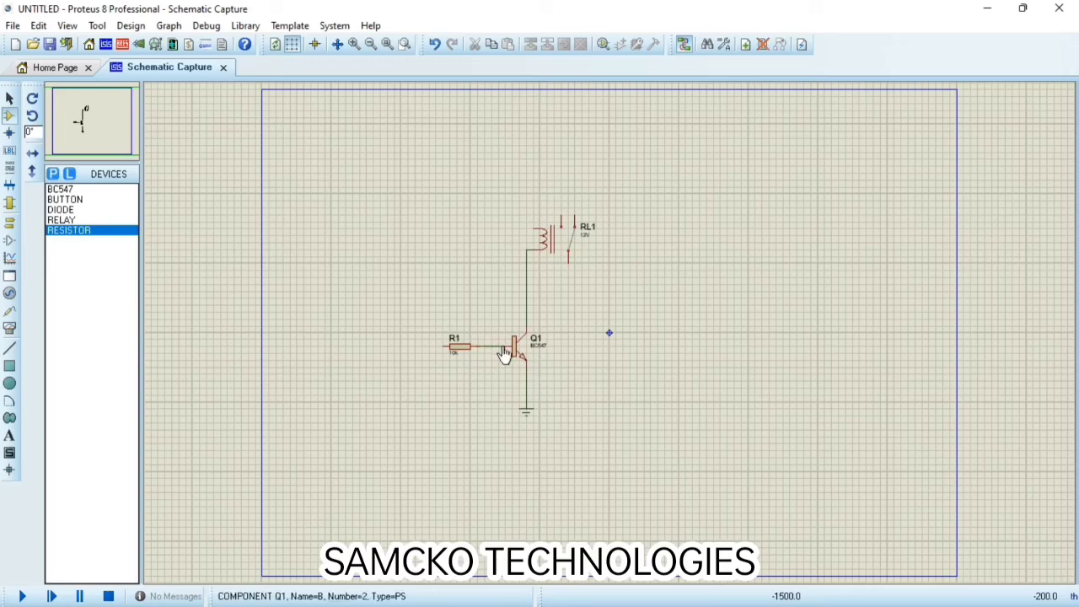
{"action": "left_click", "coordinate": [511, 346]}
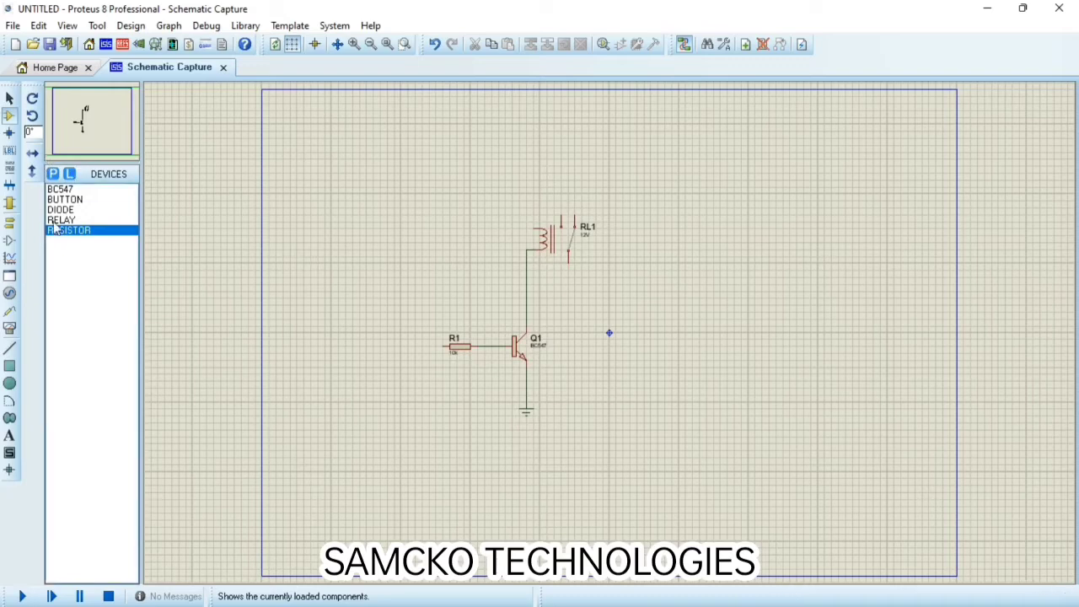
Place a DC generator above the relay and wire it to the upper coil terminal
{"action": "left_click", "coordinate": [9, 292]}
{"action": "left_click", "coordinate": [510, 157]}
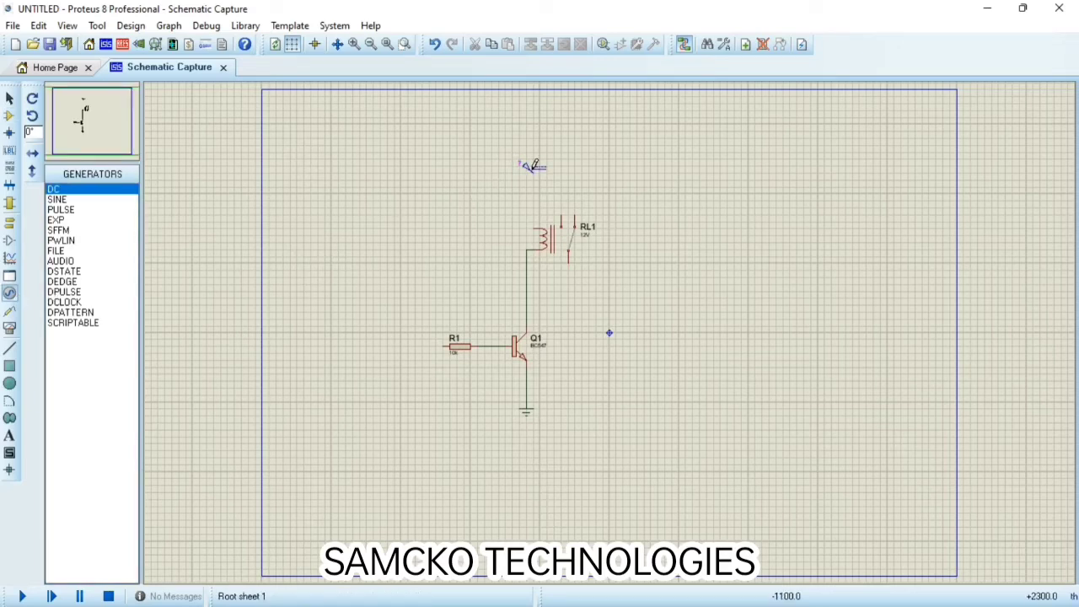
{"action": "left_click", "coordinate": [532, 166]}
{"action": "left_click", "coordinate": [532, 168]}
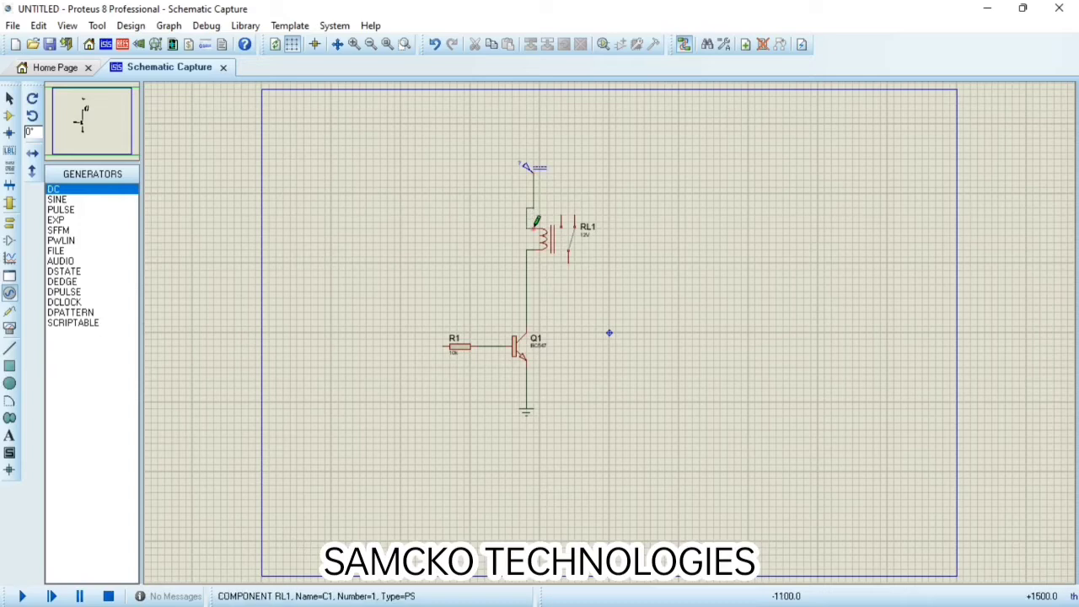
{"action": "left_click", "coordinate": [530, 225]}
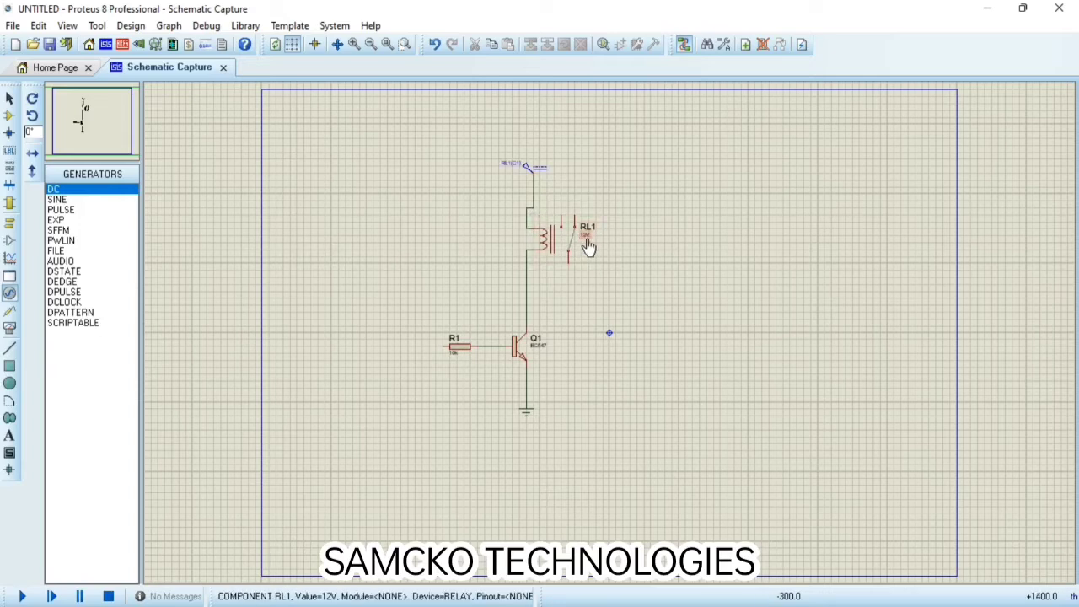
Set the DC generator's voltage to 12 volts
{"action": "right_click", "coordinate": [531, 165]}
{"action": "left_click", "coordinate": [569, 185]}
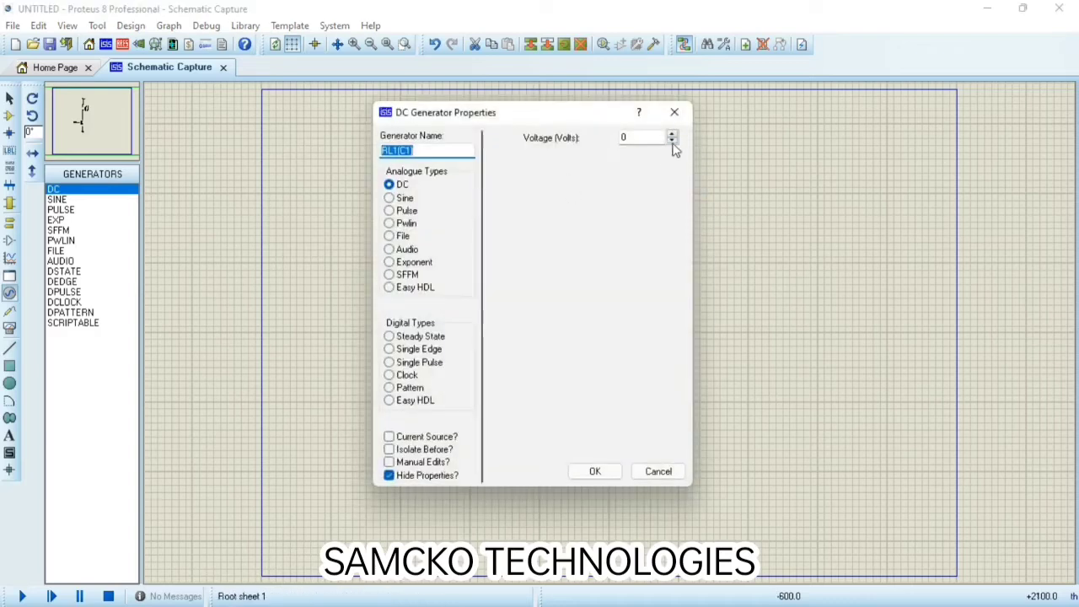
{"action": "double_click", "coordinate": [634, 138]}
{"action": "type", "text": "12"}
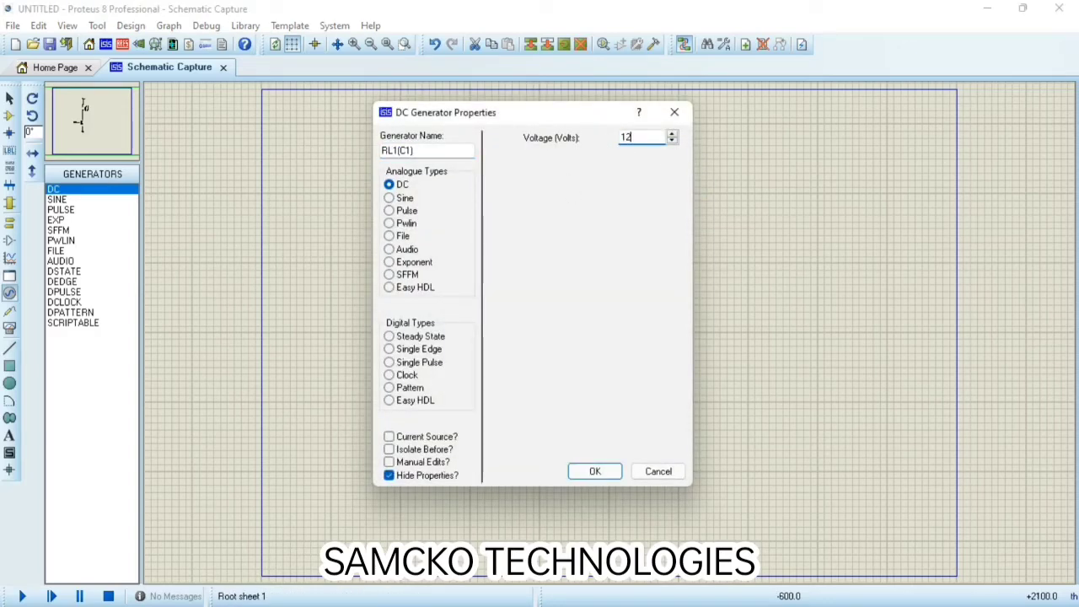
{"action": "left_click", "coordinate": [594, 472]}
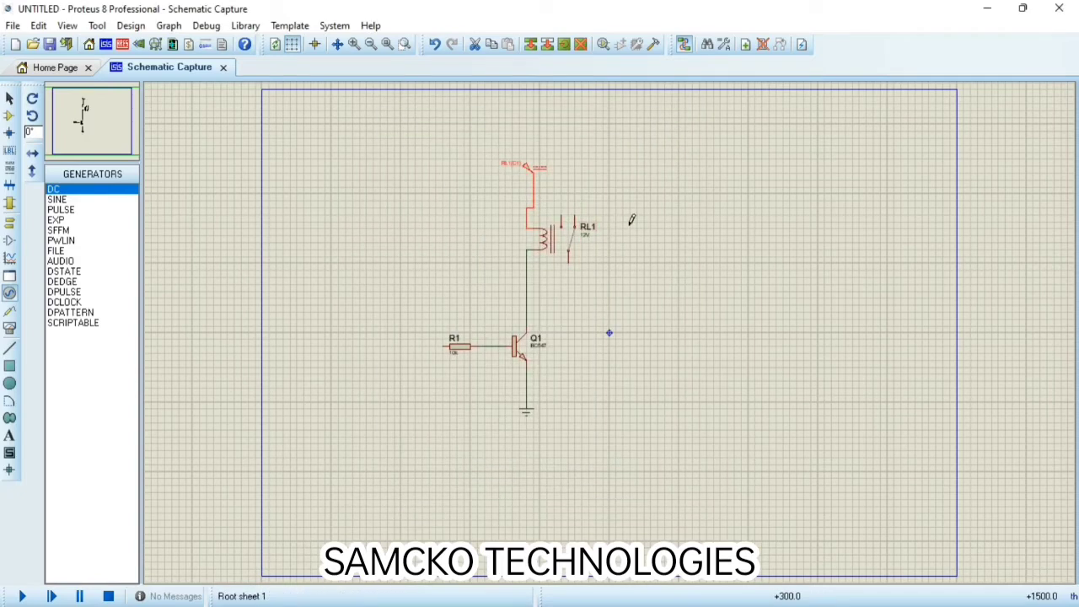
Place a diode to the left of the relay coil and rotate it anti-clockwise so its cathode points up
{"action": "left_click", "coordinate": [9, 116]}
{"action": "left_click", "coordinate": [61, 209]}
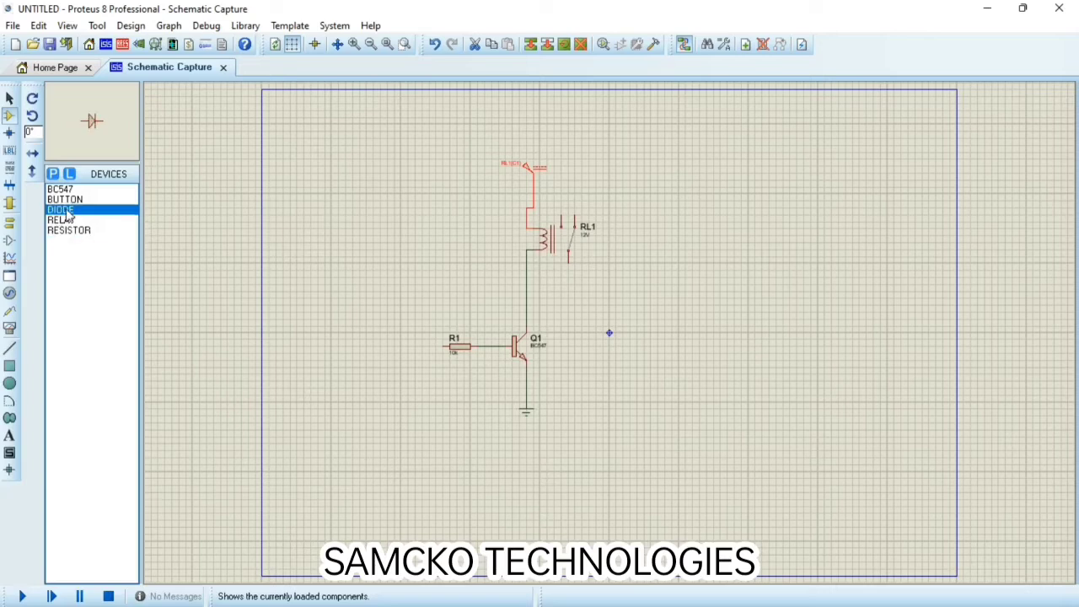
{"action": "left_click", "coordinate": [496, 234]}
{"action": "left_click", "coordinate": [496, 236]}
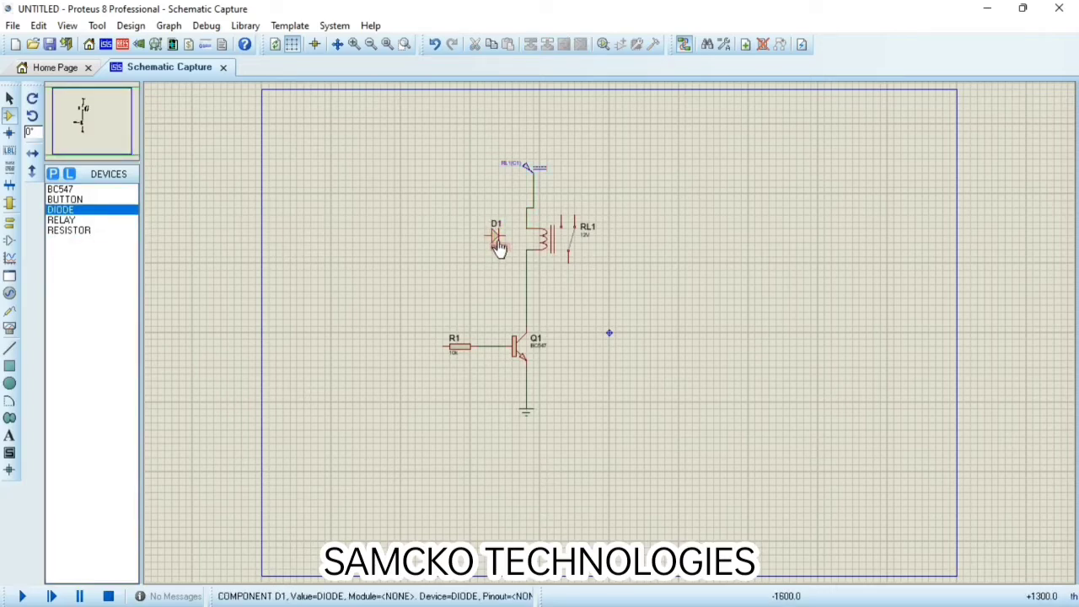
{"action": "right_click", "coordinate": [498, 245]}
{"action": "left_click", "coordinate": [554, 259]}
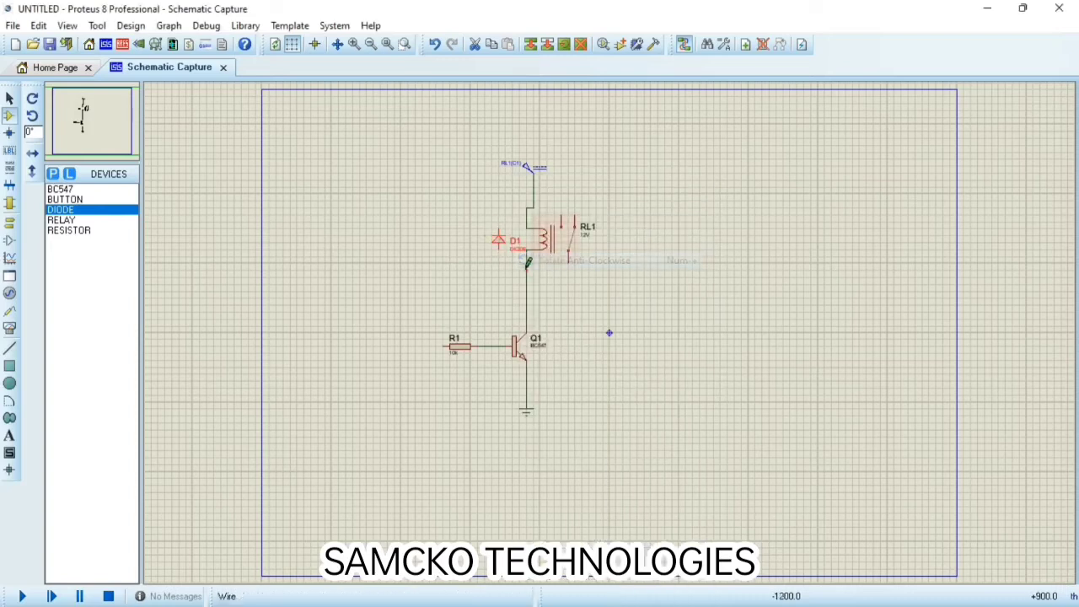
Wire the diode in parallel with the relay coil, anode to the collector line and cathode to the supply line
{"action": "left_click", "coordinate": [498, 251]}
{"action": "left_click", "coordinate": [527, 270]}
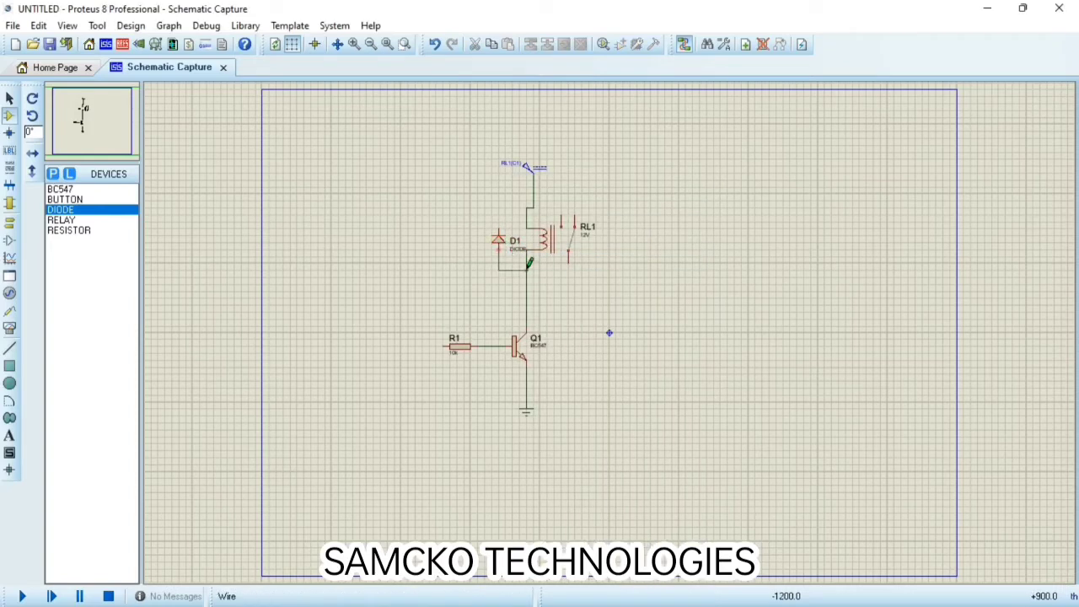
{"action": "left_click", "coordinate": [499, 226]}
{"action": "left_click", "coordinate": [527, 207]}
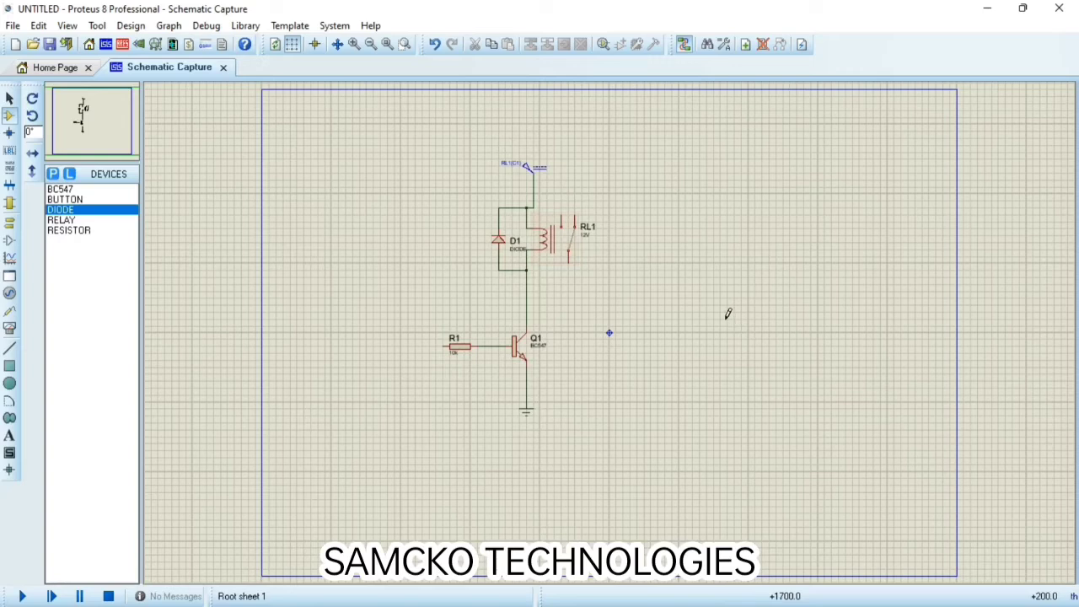
Place a push button and a DC generator to the left of the base resistor, wired in series with it
{"action": "left_click", "coordinate": [56, 199]}
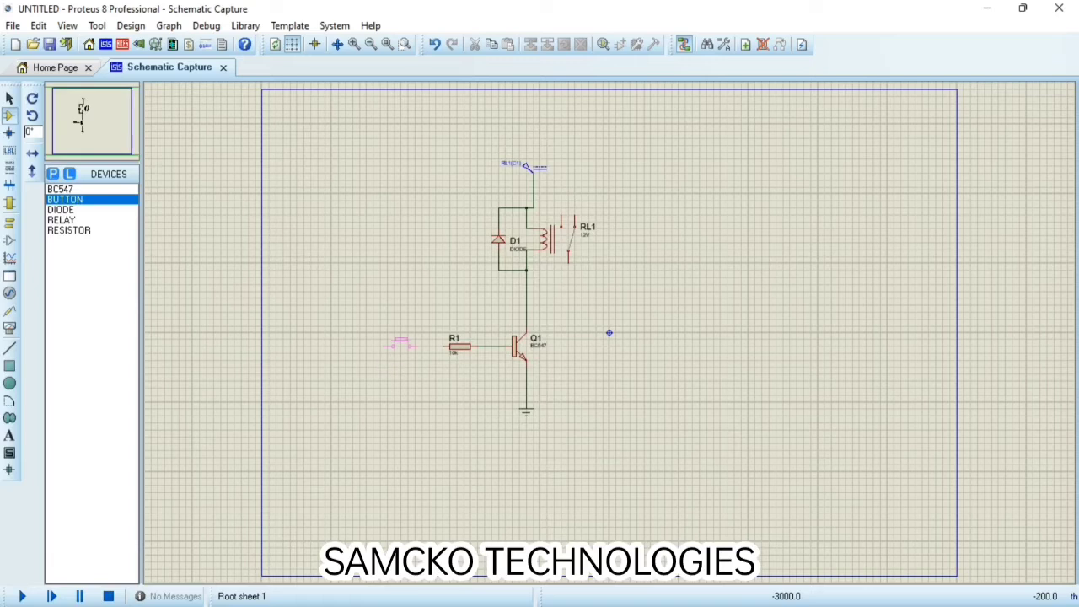
{"action": "left_click", "coordinate": [390, 341]}
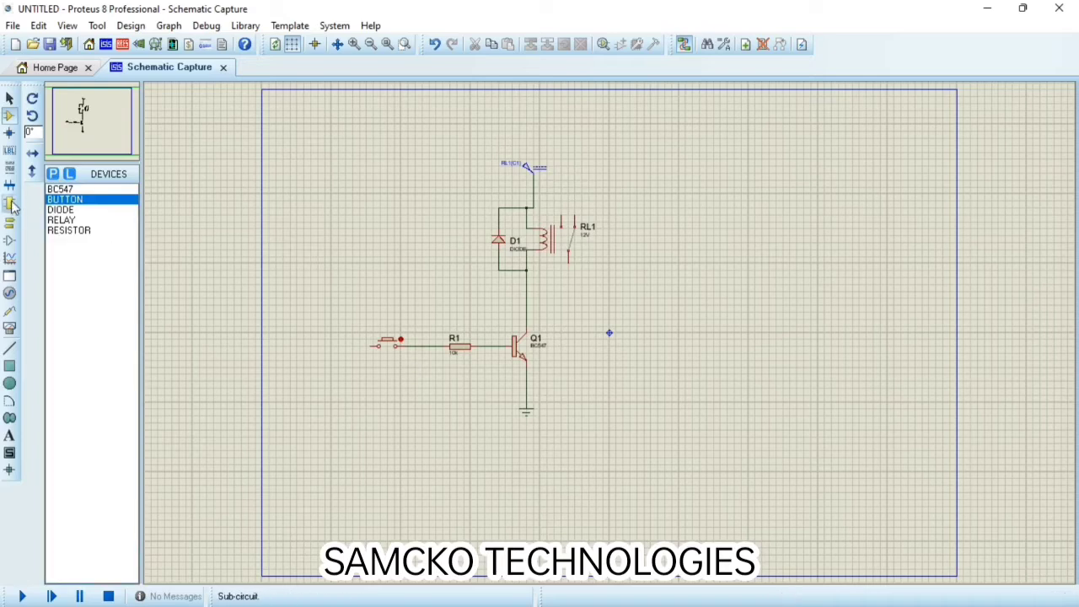
{"action": "left_click", "coordinate": [10, 292]}
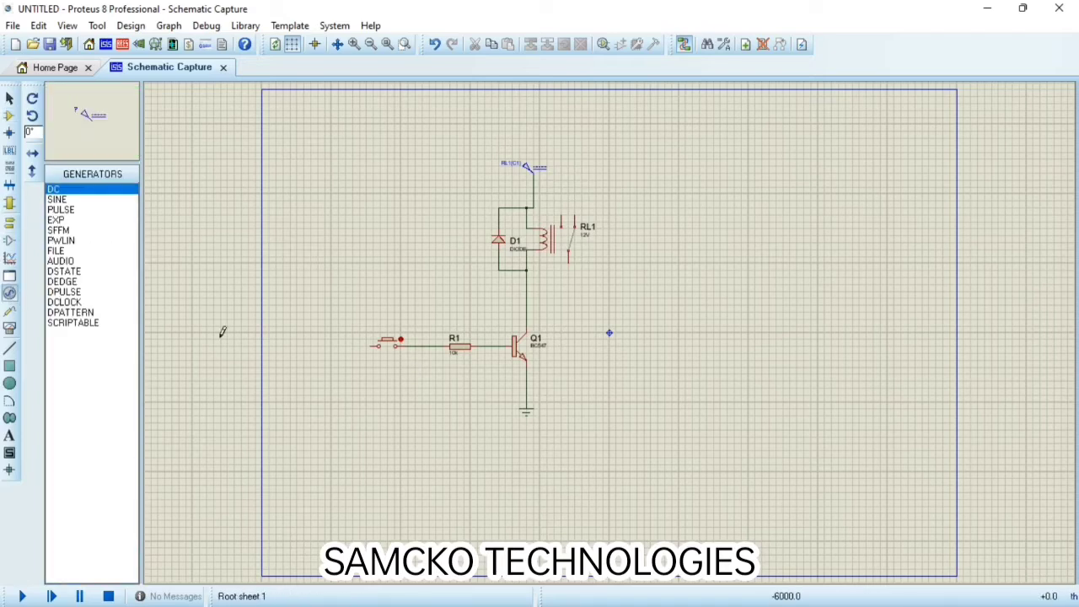
{"action": "left_click", "coordinate": [345, 314]}
{"action": "left_click", "coordinate": [345, 317]}
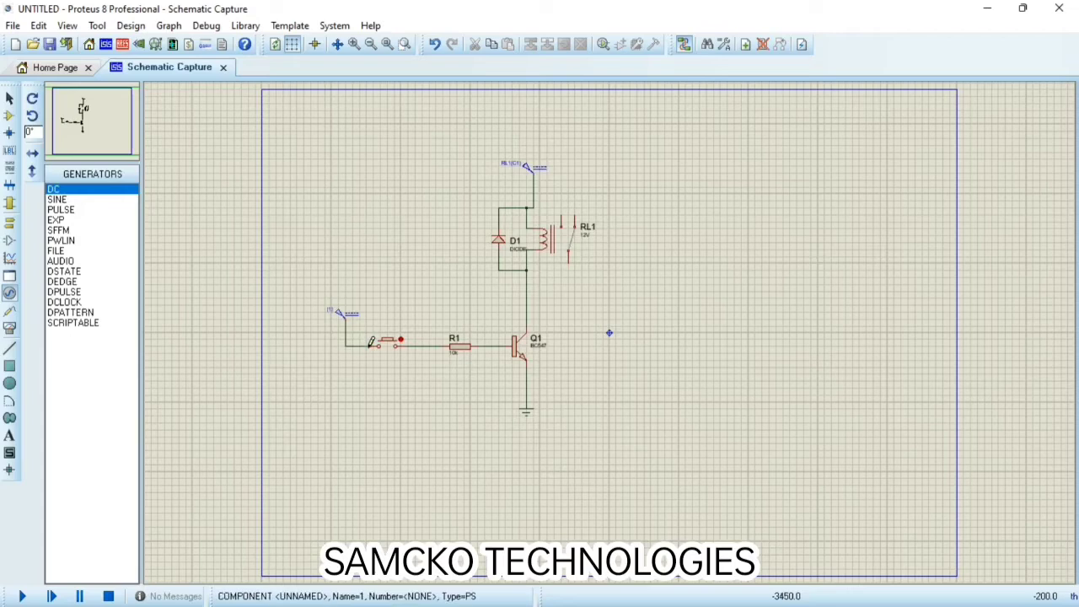
{"action": "left_click", "coordinate": [378, 345]}
Set the voltage of the DC generator feeding the push button to 5 volts
{"action": "right_click", "coordinate": [346, 312]}
{"action": "left_click", "coordinate": [396, 330]}
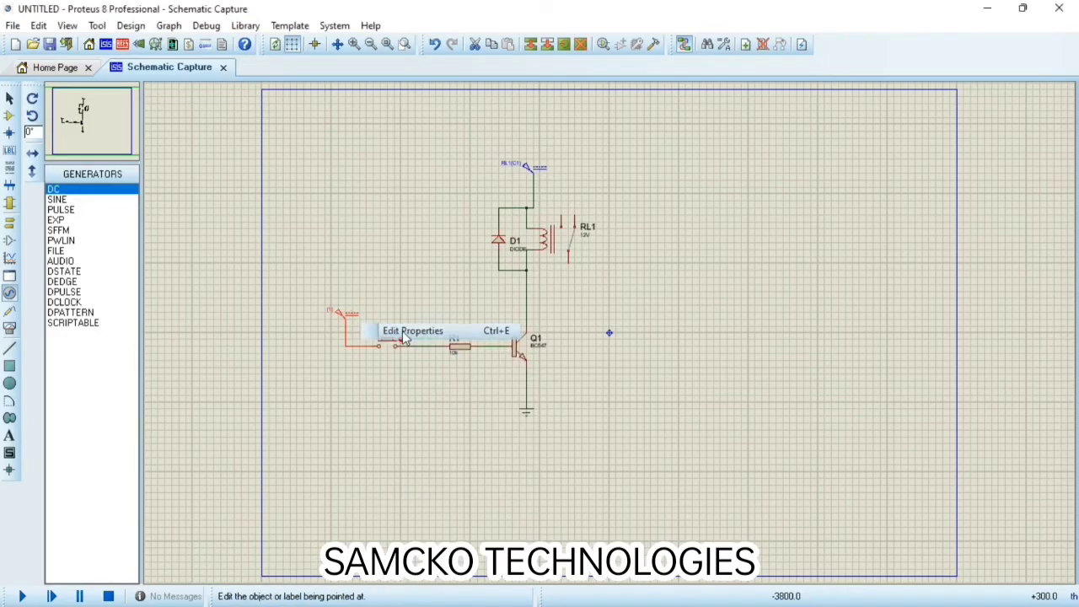
{"action": "key", "text": "Tab"}
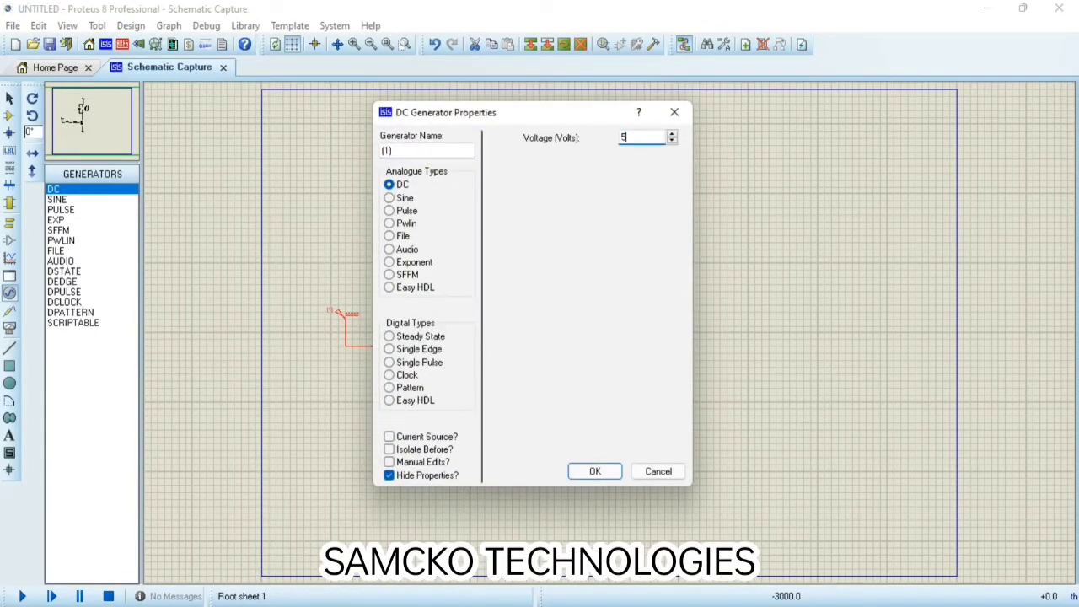
{"action": "left_click", "coordinate": [595, 471]}
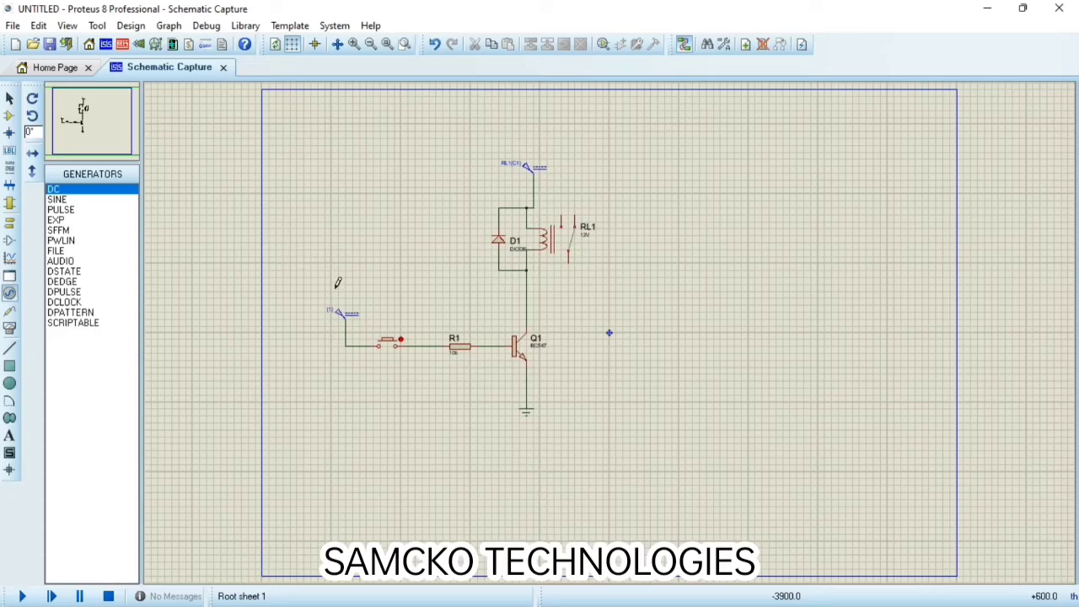
Place a second resistor below R1 and wire it from the button–R1 junction to the emitter's ground line
{"action": "left_click", "coordinate": [9, 116]}
{"action": "left_click", "coordinate": [65, 233]}
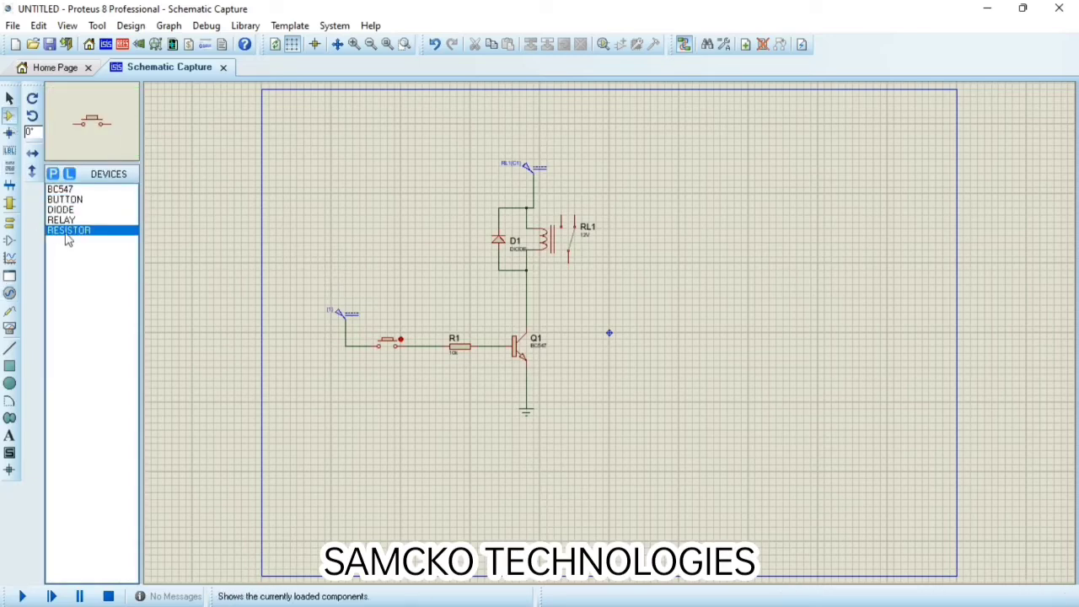
{"action": "left_click", "coordinate": [426, 385]}
{"action": "left_click", "coordinate": [422, 382]}
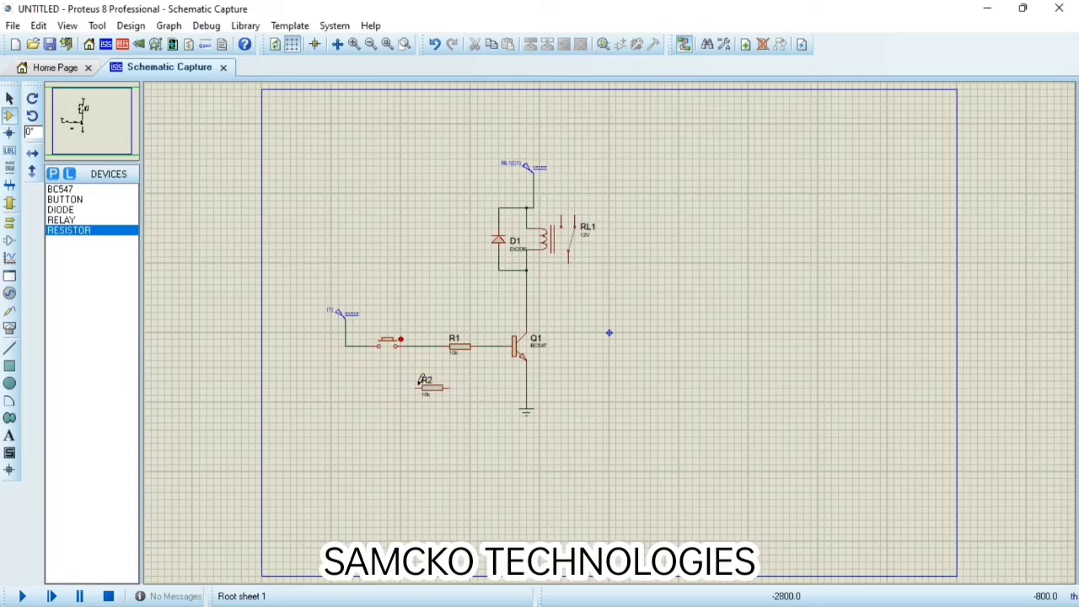
{"action": "left_click", "coordinate": [419, 384]}
{"action": "left_click", "coordinate": [412, 343]}
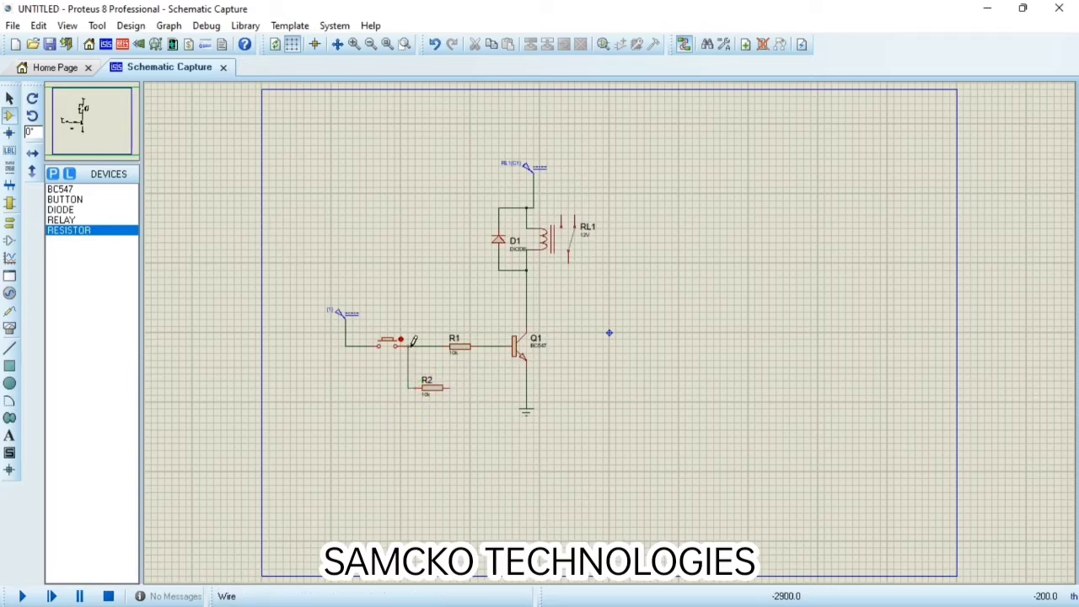
{"action": "left_click", "coordinate": [448, 388]}
{"action": "left_click", "coordinate": [526, 387]}
Set the resistance of base resistor R1 to 1k
{"action": "right_click", "coordinate": [471, 343]}
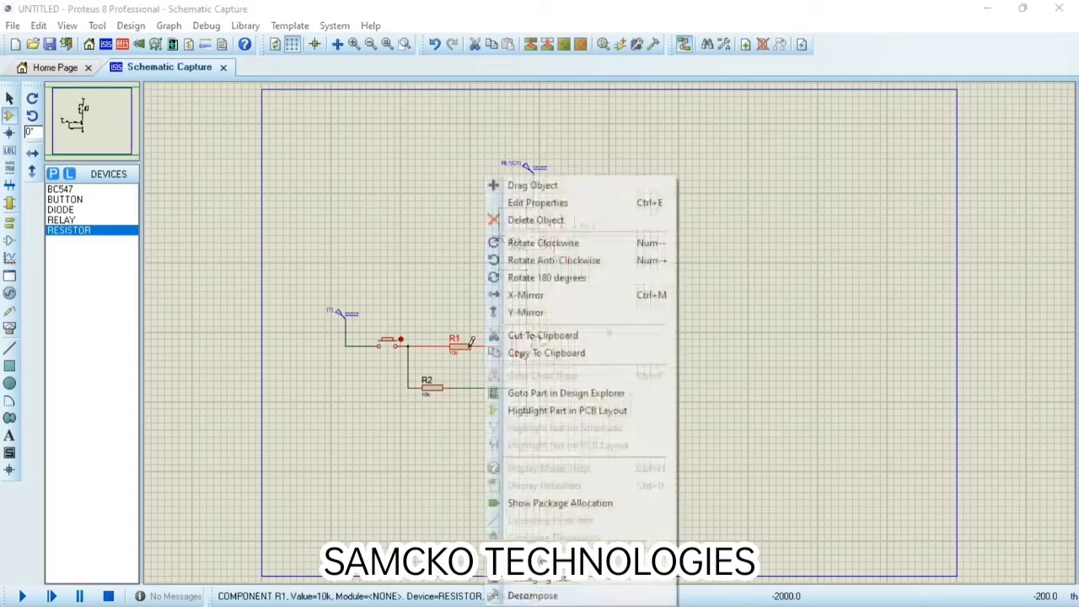
{"action": "left_click", "coordinate": [537, 202]}
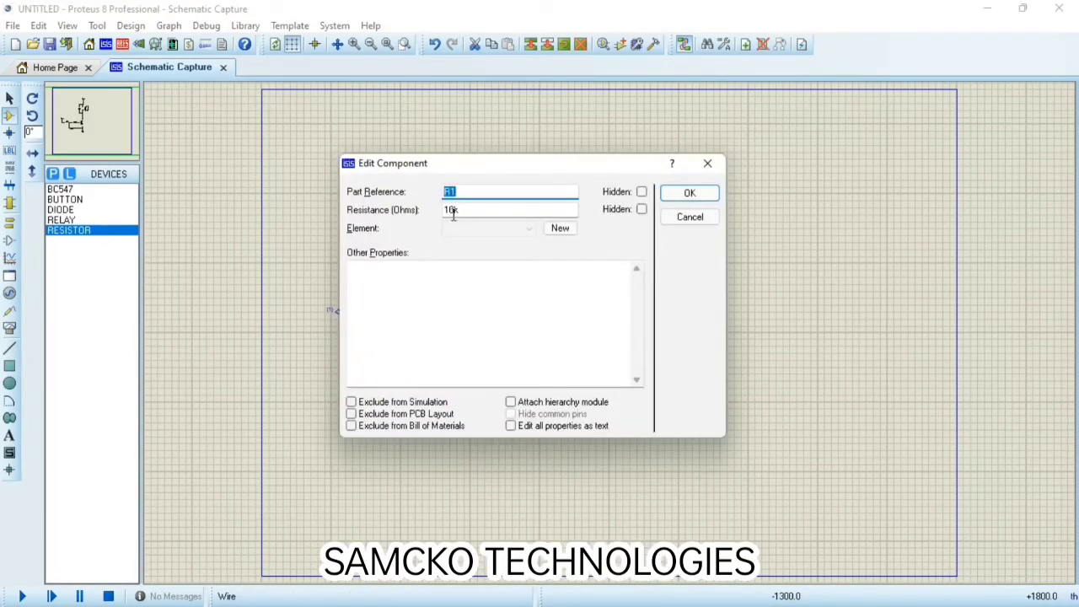
{"action": "double_click", "coordinate": [452, 211]}
{"action": "type", "text": "1"}
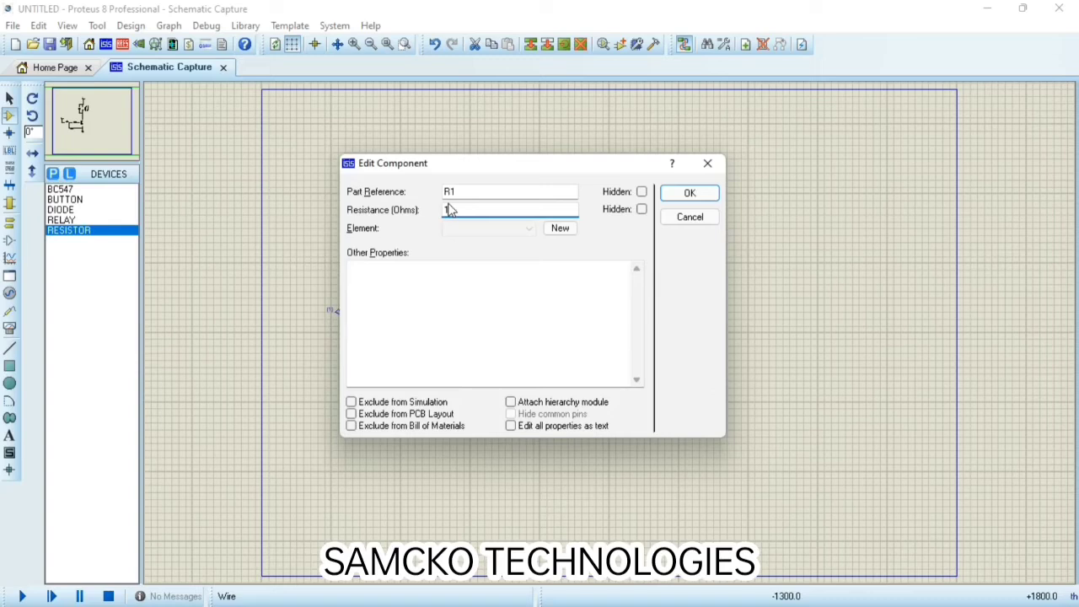
{"action": "type", "text": "k"}
{"action": "left_click", "coordinate": [708, 193]}
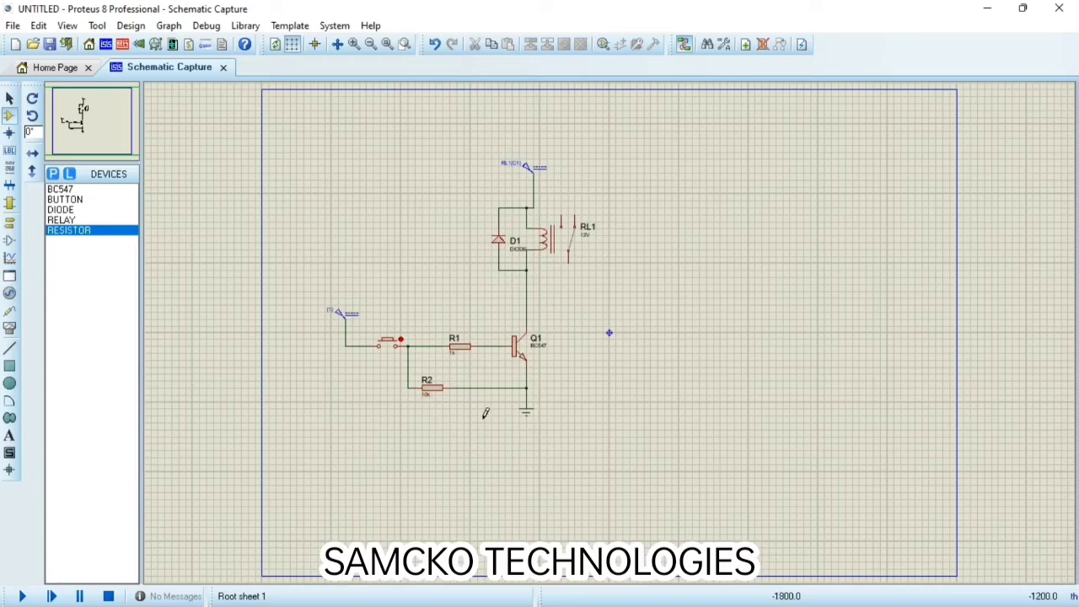
{"action": "left_click", "coordinate": [9, 115]}
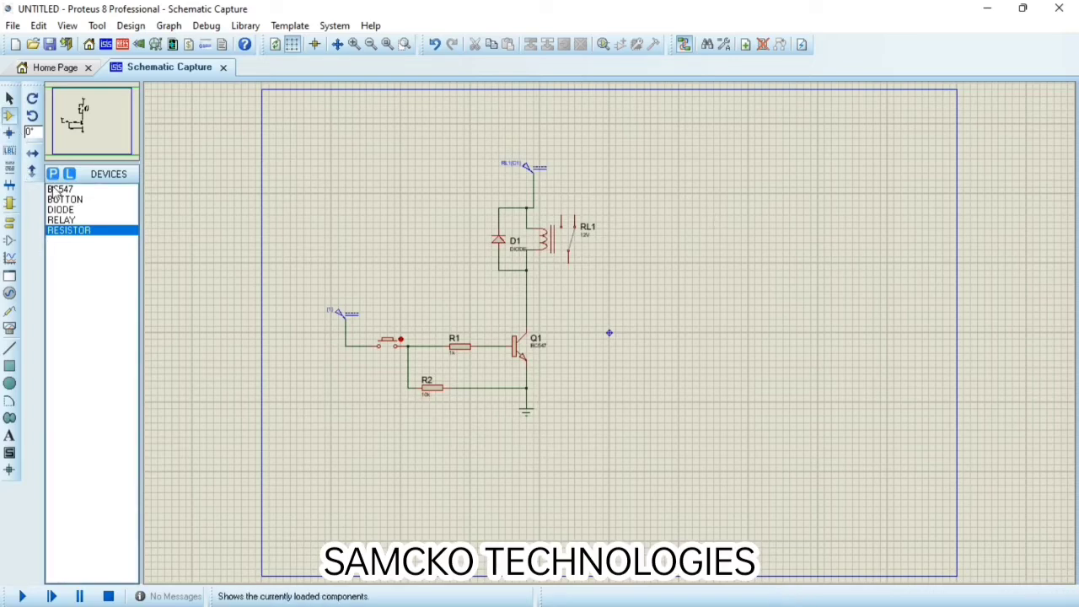
{"action": "left_click", "coordinate": [61, 209]}
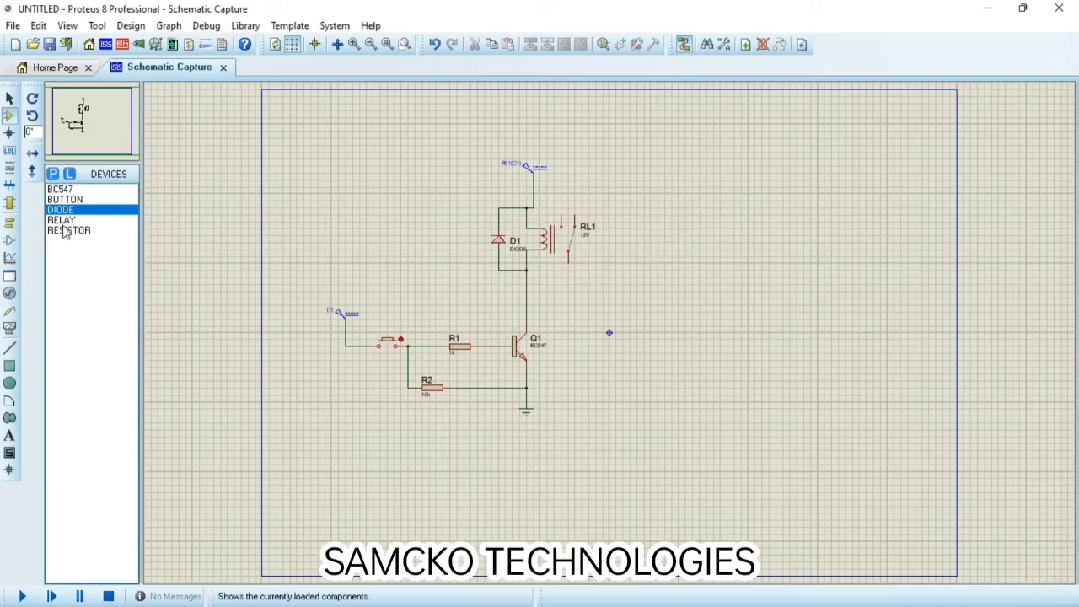
{"action": "left_click", "coordinate": [64, 200]}
{"action": "left_click", "coordinate": [65, 209]}
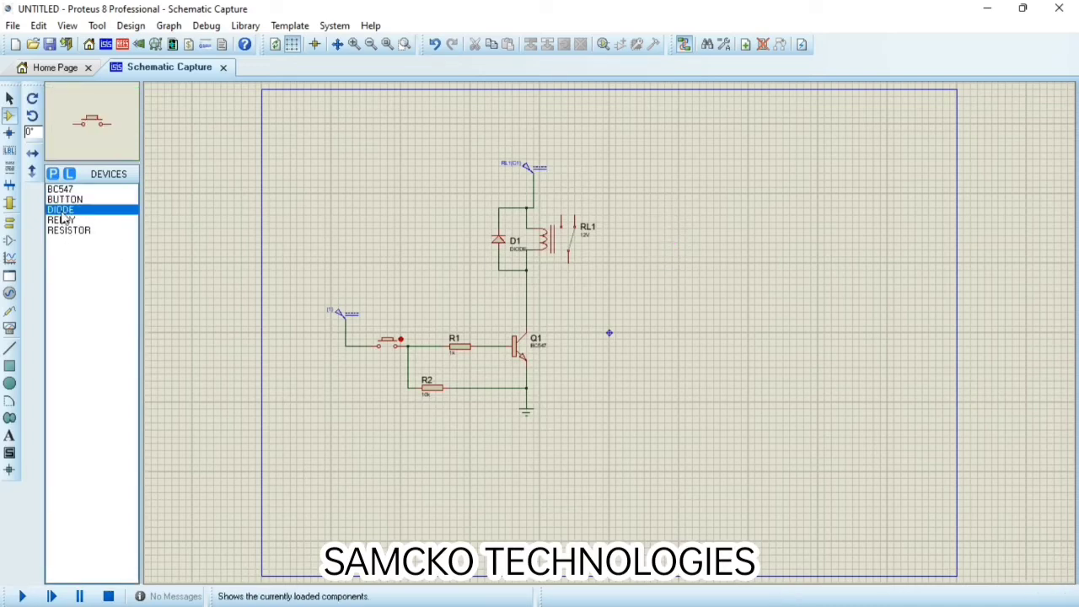
{"action": "left_click", "coordinate": [65, 220]}
{"action": "left_click", "coordinate": [66, 230]}
{"action": "left_click", "coordinate": [68, 190]}
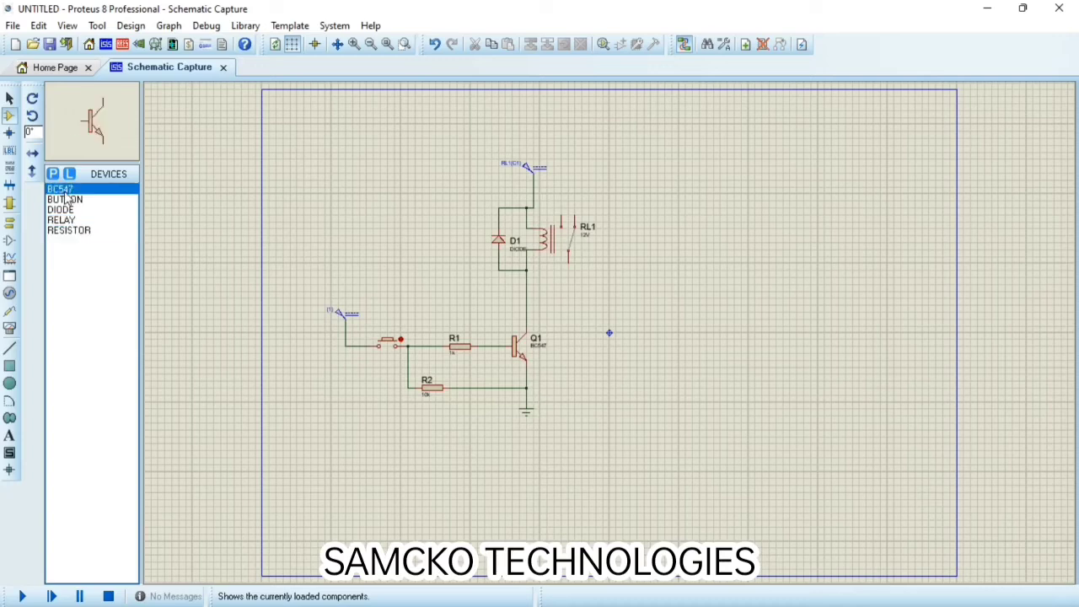
{"action": "left_click", "coordinate": [67, 200]}
{"action": "left_click", "coordinate": [67, 210]}
{"action": "left_click", "coordinate": [66, 220]}
{"action": "left_click", "coordinate": [68, 230]}
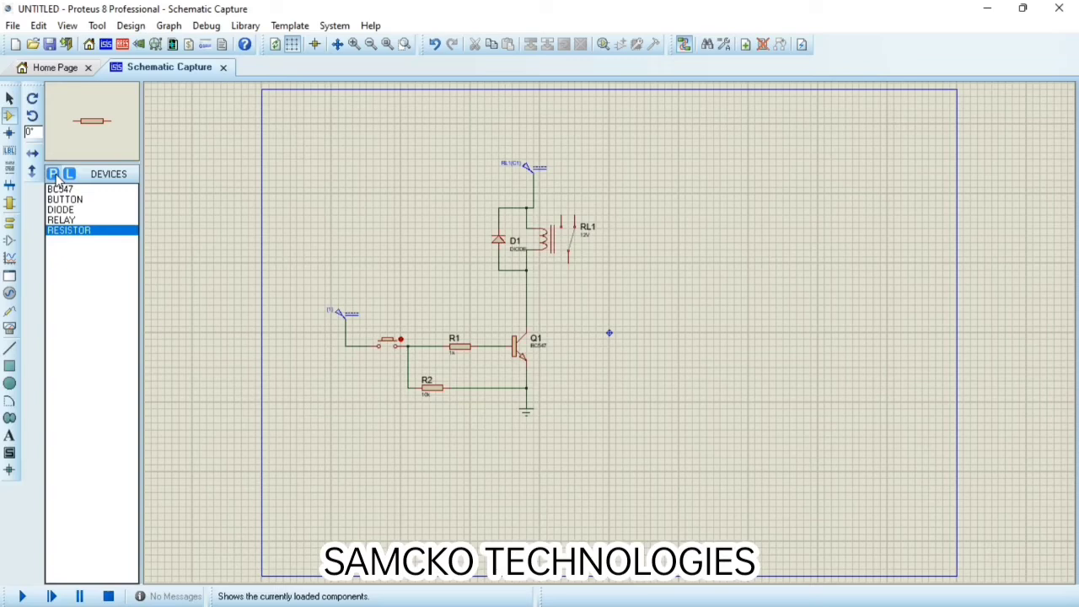
Find the simple DC motor model MOTOR from the MOTORS library with "DC MOTOR" and place it to the right of the relay
{"action": "left_click", "coordinate": [53, 175]}
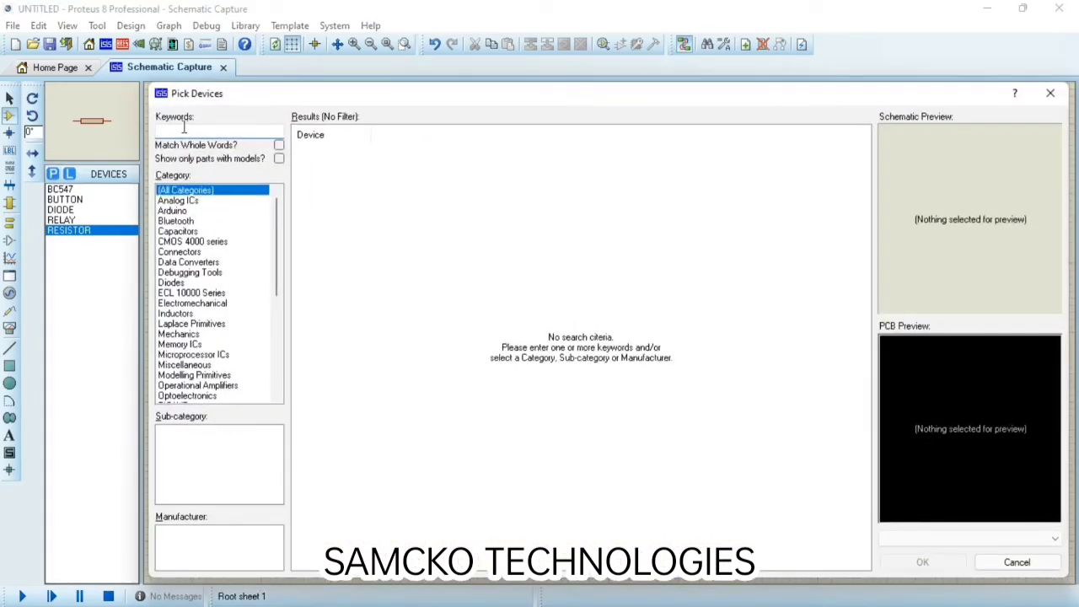
{"action": "type", "text": "DC MOTOR"}
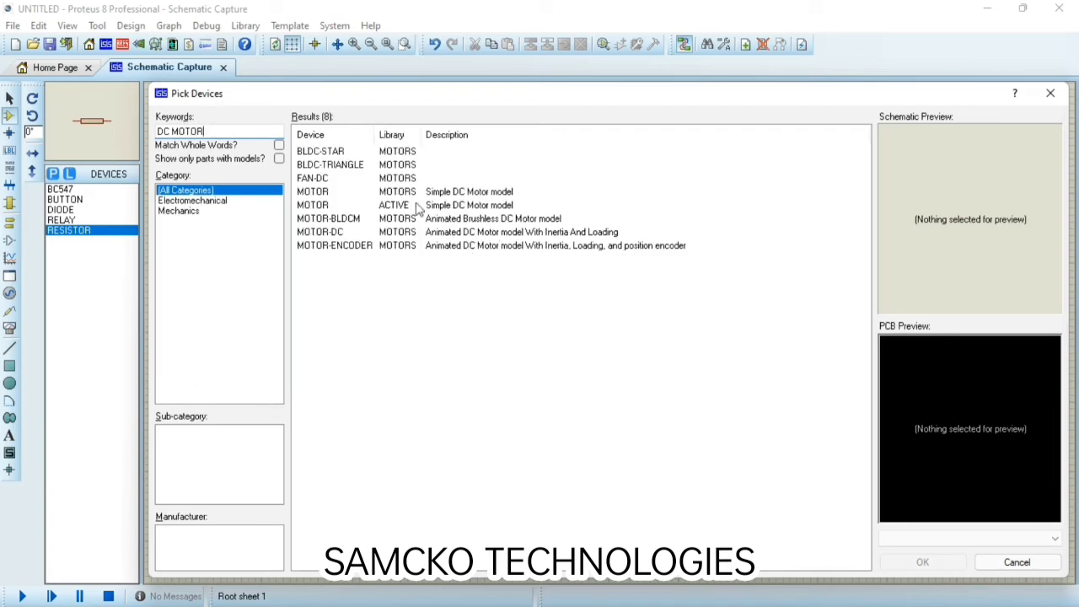
{"action": "double_click", "coordinate": [453, 196]}
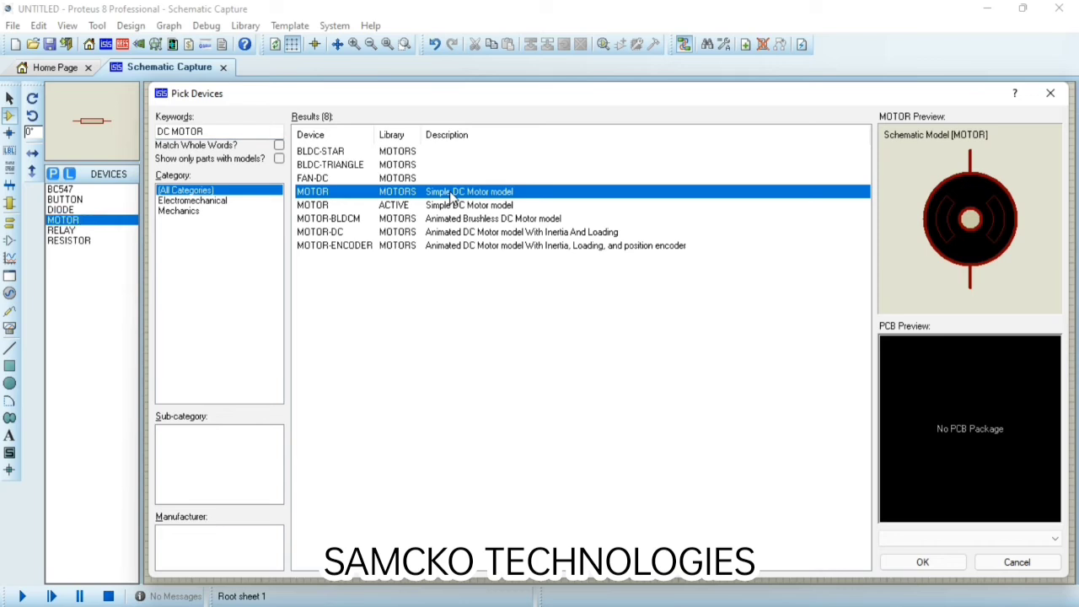
{"action": "left_click", "coordinate": [1050, 93]}
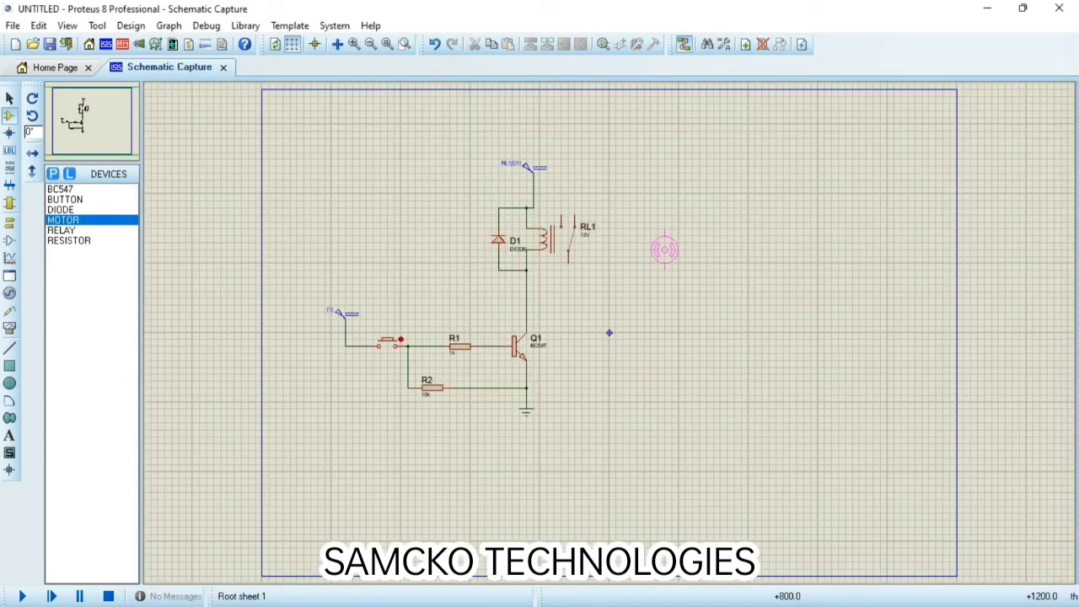
{"action": "left_click", "coordinate": [664, 250]}
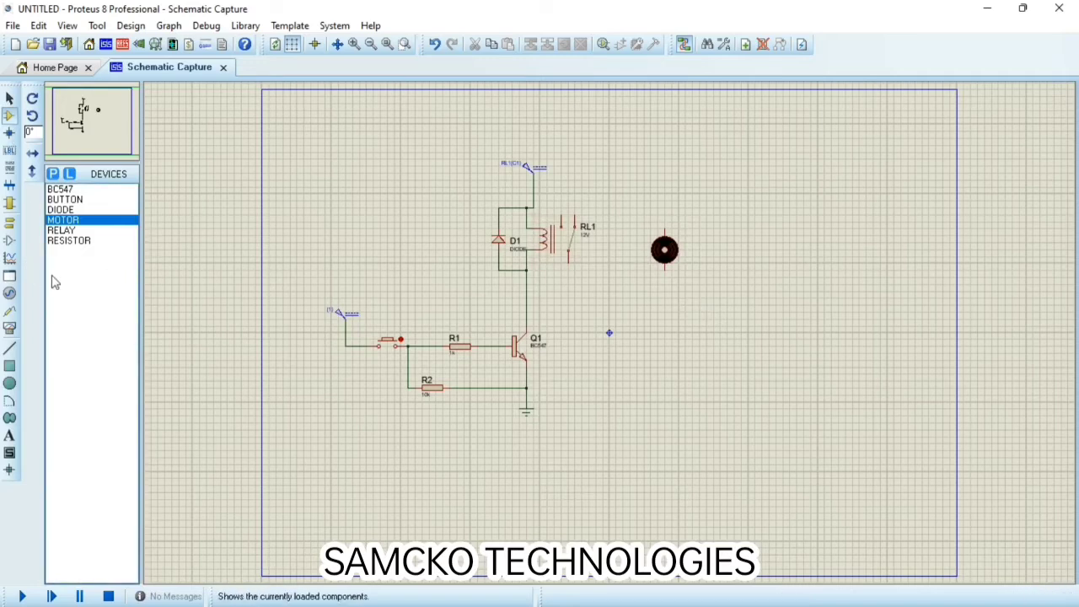
Place a DC generator above the motor and wire it to the motor's upper terminal
{"action": "left_click", "coordinate": [9, 293]}
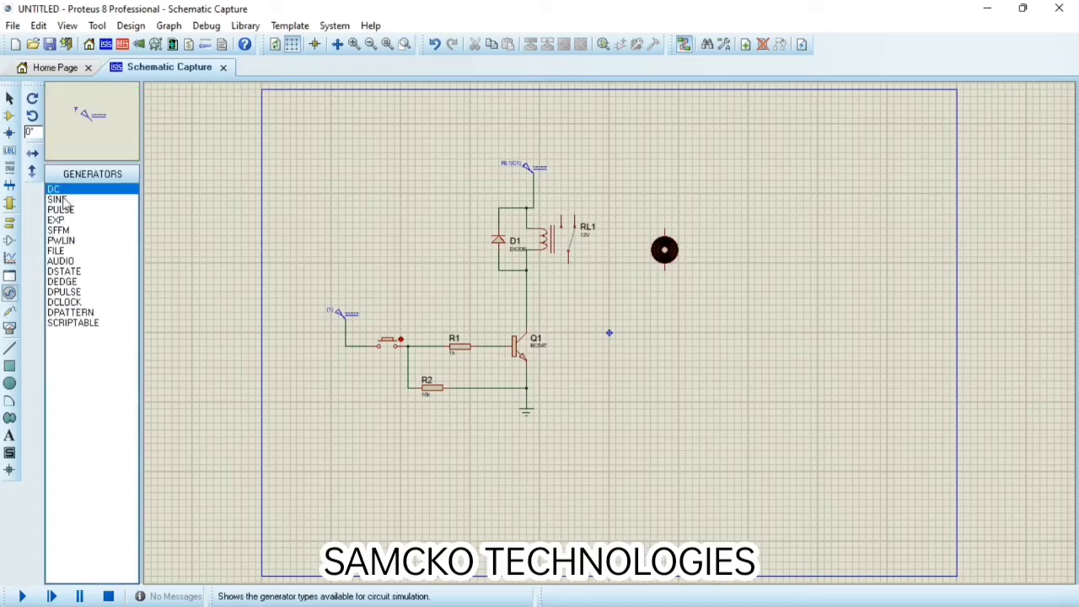
{"action": "left_click", "coordinate": [665, 175]}
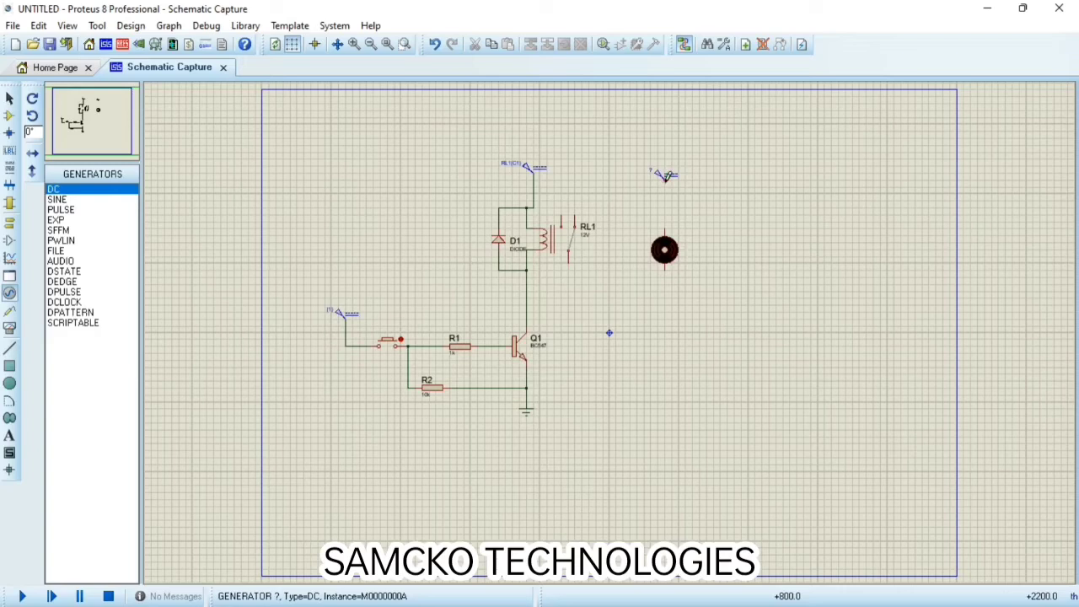
{"action": "left_click", "coordinate": [664, 221]}
{"action": "left_click", "coordinate": [662, 180]}
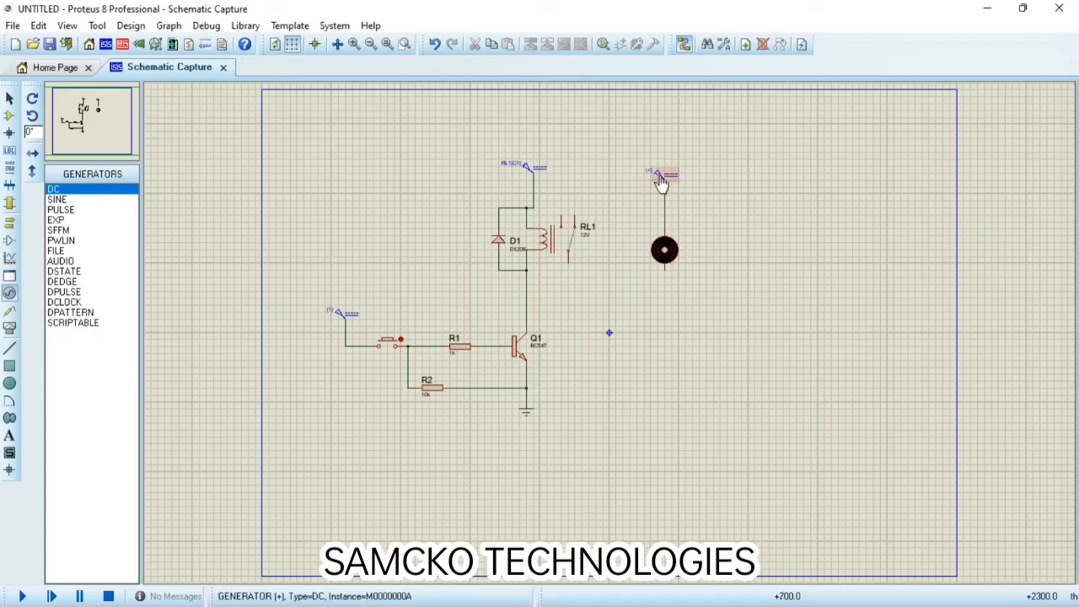
Set the voltage of the motor's DC generator to 12 volts
{"action": "right_click", "coordinate": [662, 180]}
{"action": "left_click", "coordinate": [723, 195]}
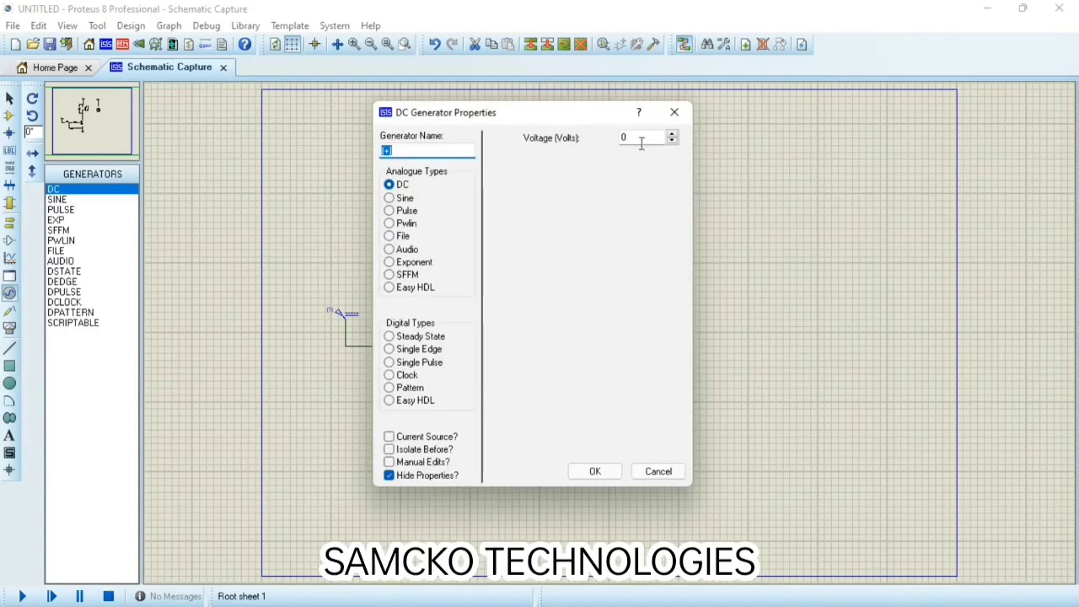
{"action": "left_click_drag", "start_coordinate": [640, 143], "coordinate": [616, 141]}
{"action": "type", "text": "12"}
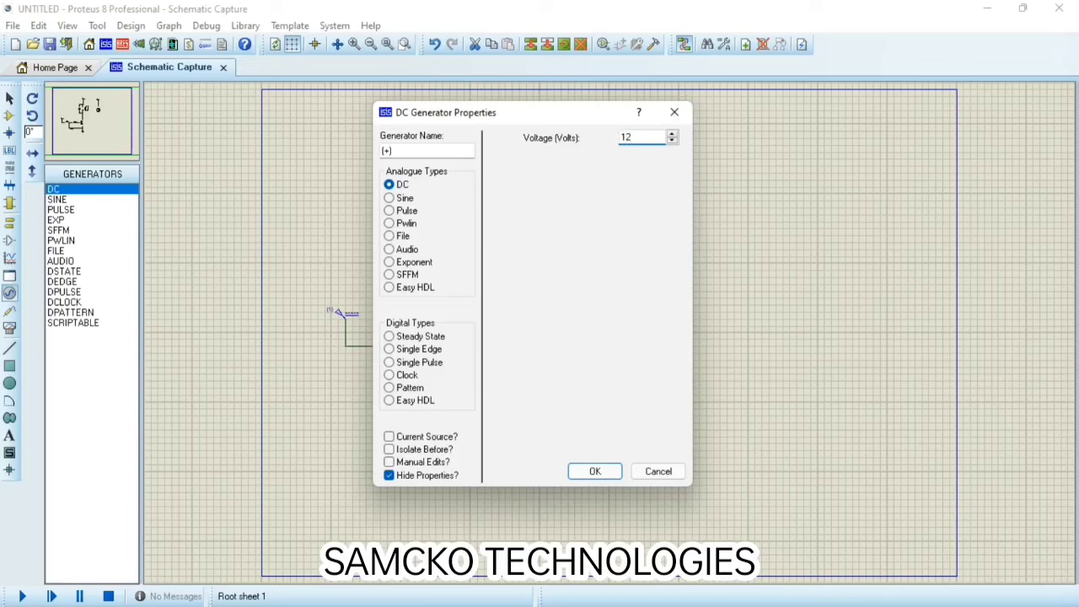
{"action": "left_click", "coordinate": [604, 473]}
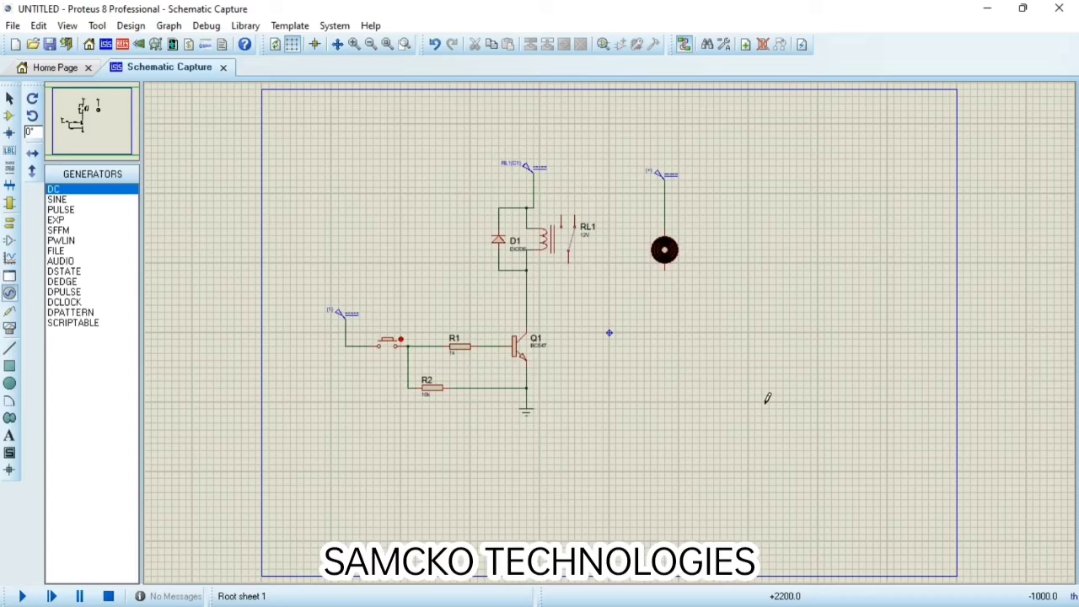
Check the DC motor's nominal voltage in its component properties and accept them as they are
{"action": "right_click", "coordinate": [666, 255]}
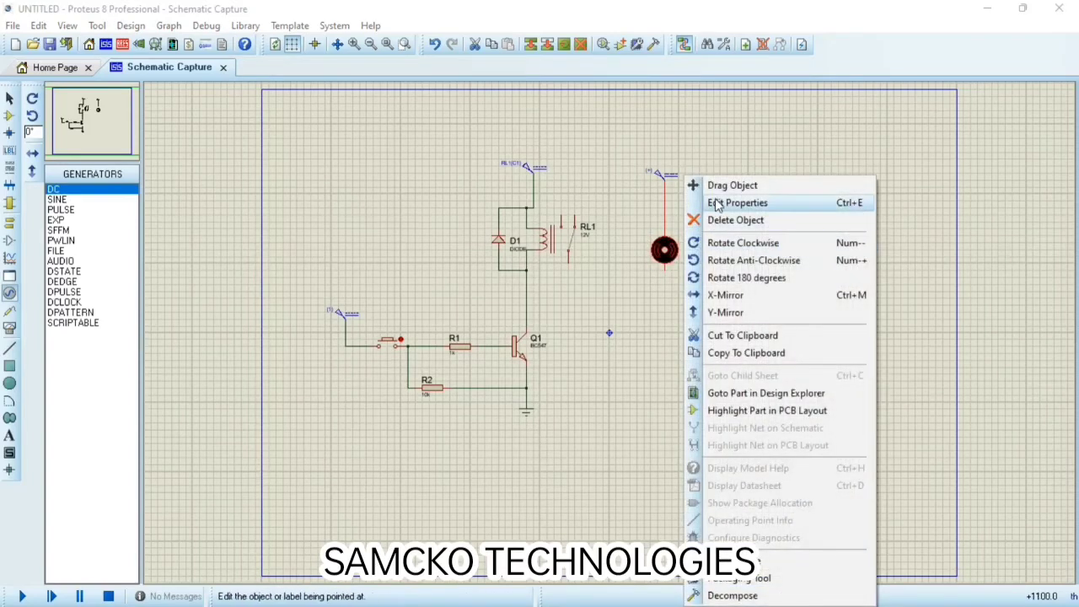
{"action": "left_click", "coordinate": [716, 205]}
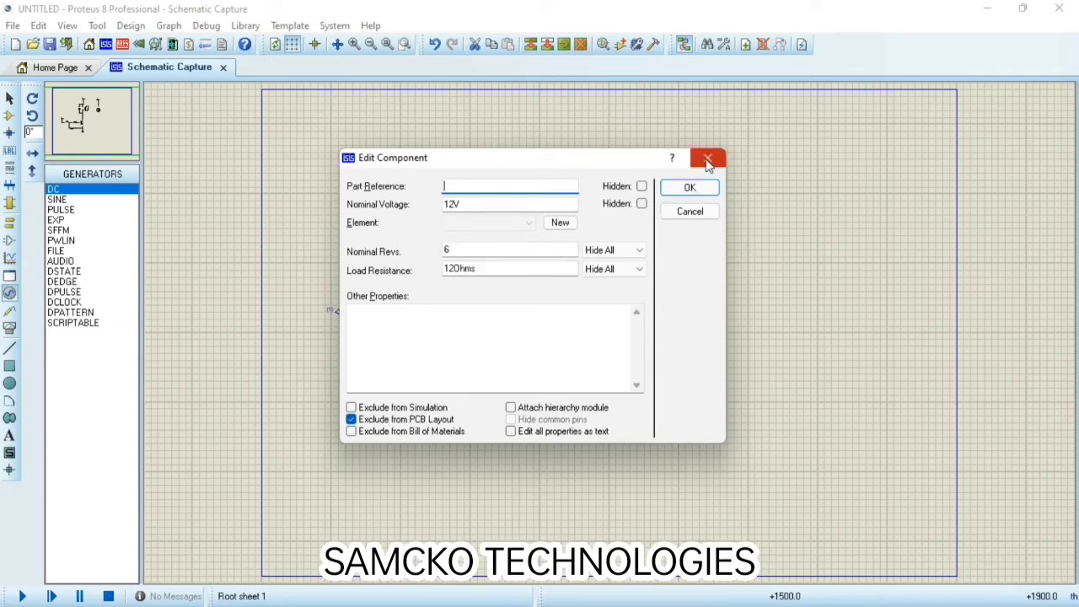
{"action": "left_click", "coordinate": [689, 189]}
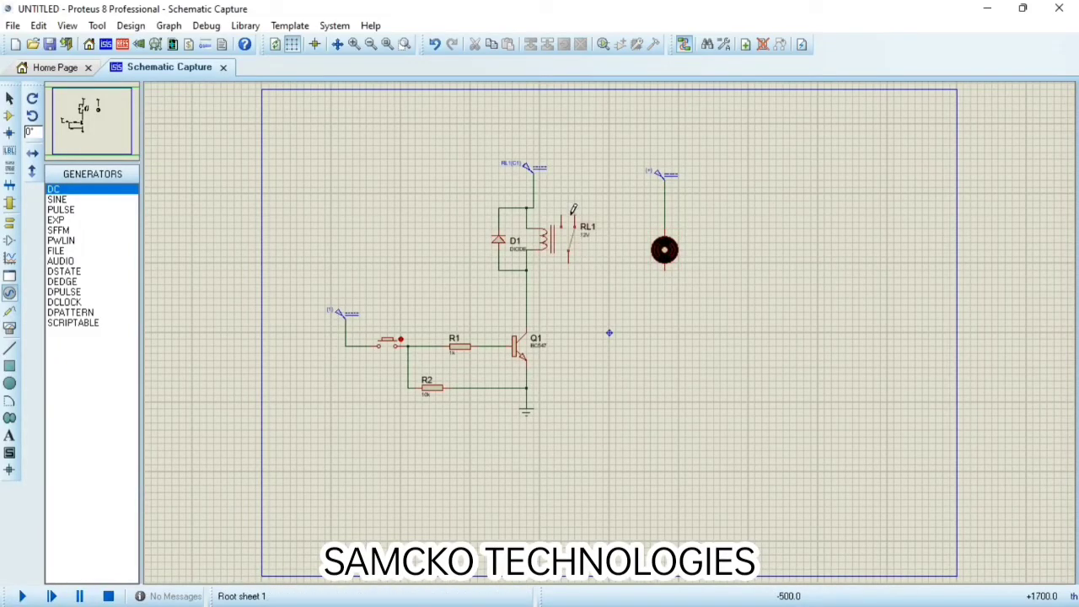
Wire the relay's normally open contact to the motor's lower terminal and connect the relay's common contact to a ground terminal placed below it
{"action": "left_click", "coordinate": [579, 195]}
{"action": "left_click", "coordinate": [664, 276]}
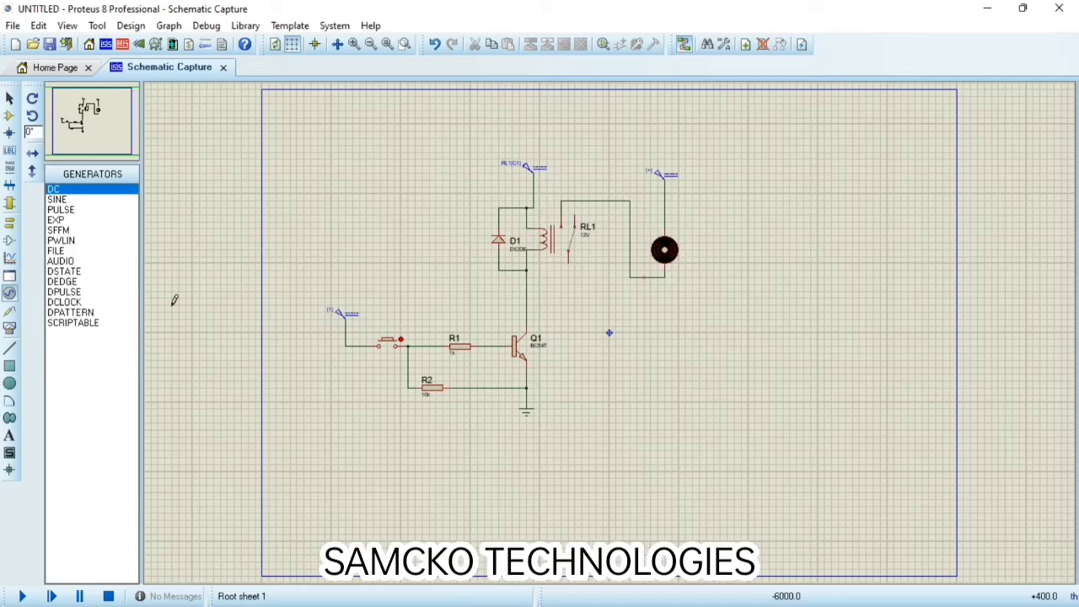
{"action": "left_click", "coordinate": [9, 223]}
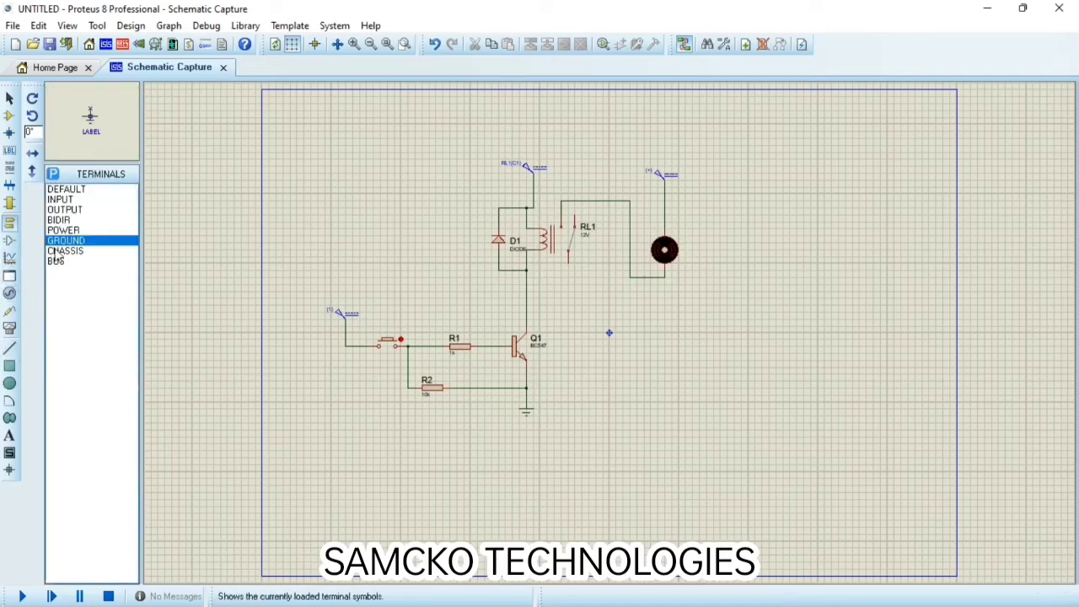
{"action": "left_click", "coordinate": [568, 291]}
{"action": "left_click", "coordinate": [568, 262]}
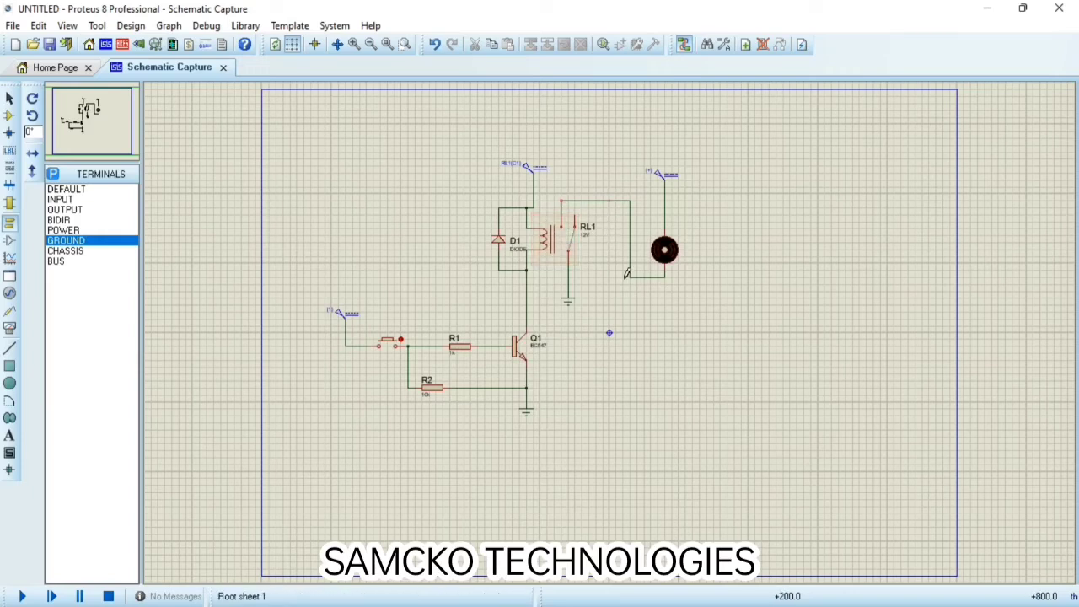
Check the voltage settings of the DC generators feeding the motor and the relay coil
{"action": "right_click", "coordinate": [664, 174]}
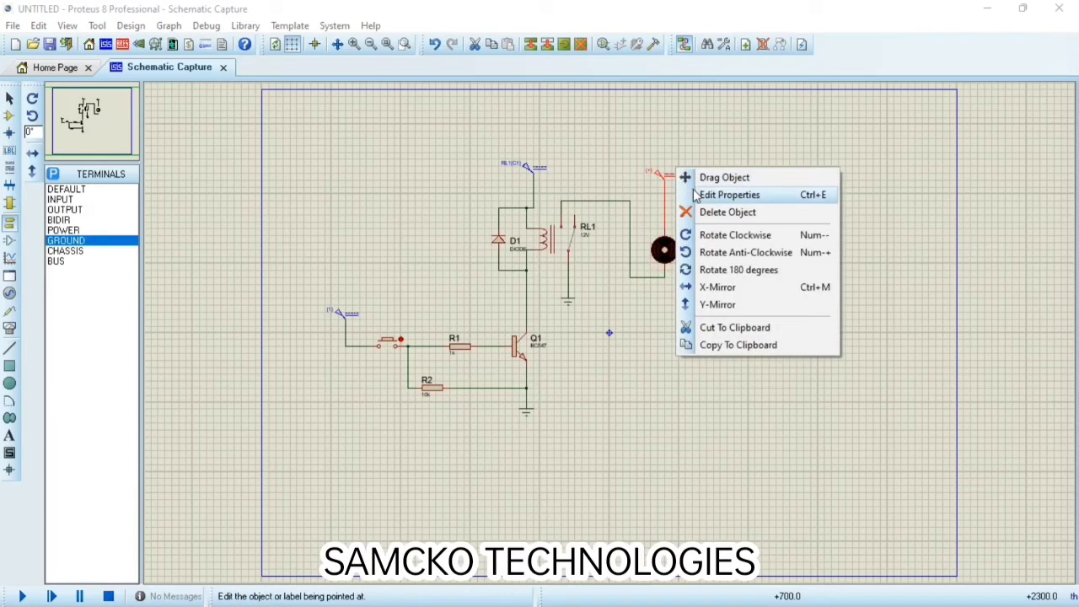
{"action": "left_click", "coordinate": [696, 195]}
{"action": "left_click", "coordinate": [674, 111]}
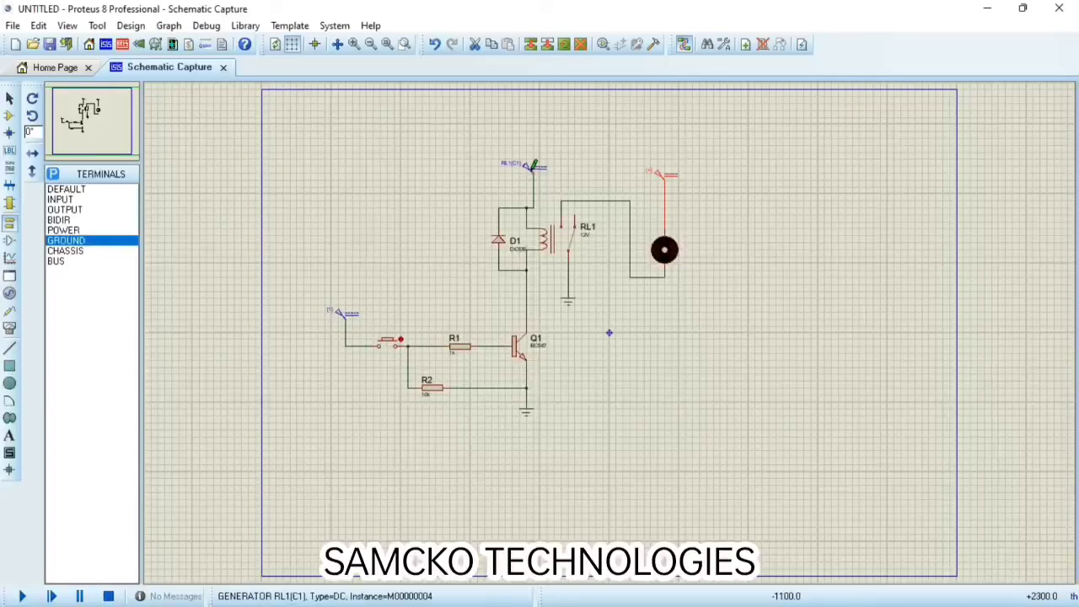
{"action": "right_click", "coordinate": [533, 165]}
{"action": "left_click", "coordinate": [533, 172]}
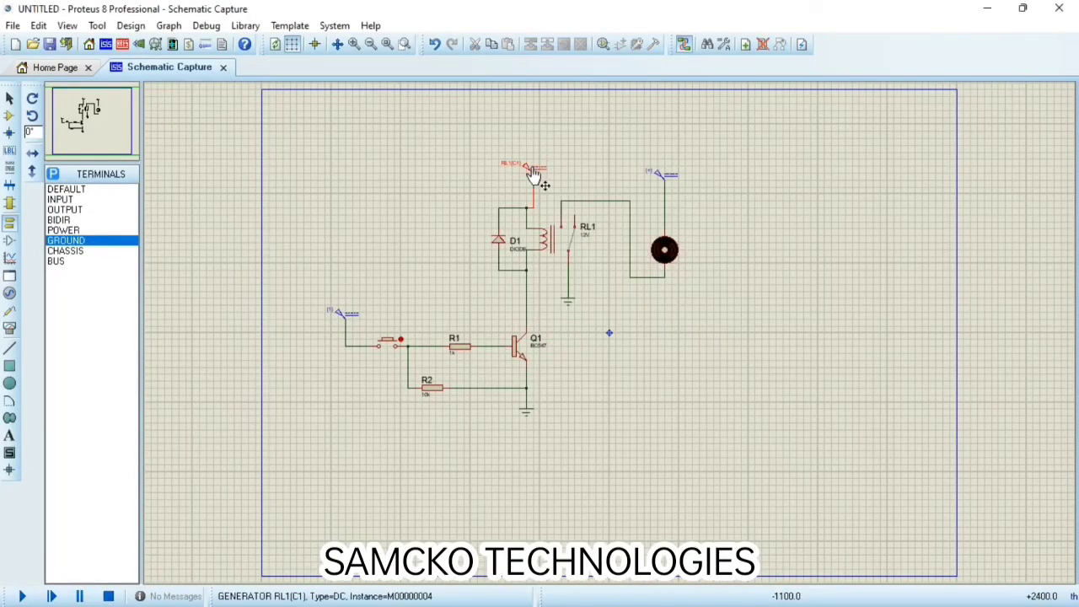
{"action": "right_click", "coordinate": [533, 173]}
{"action": "left_click", "coordinate": [582, 187]}
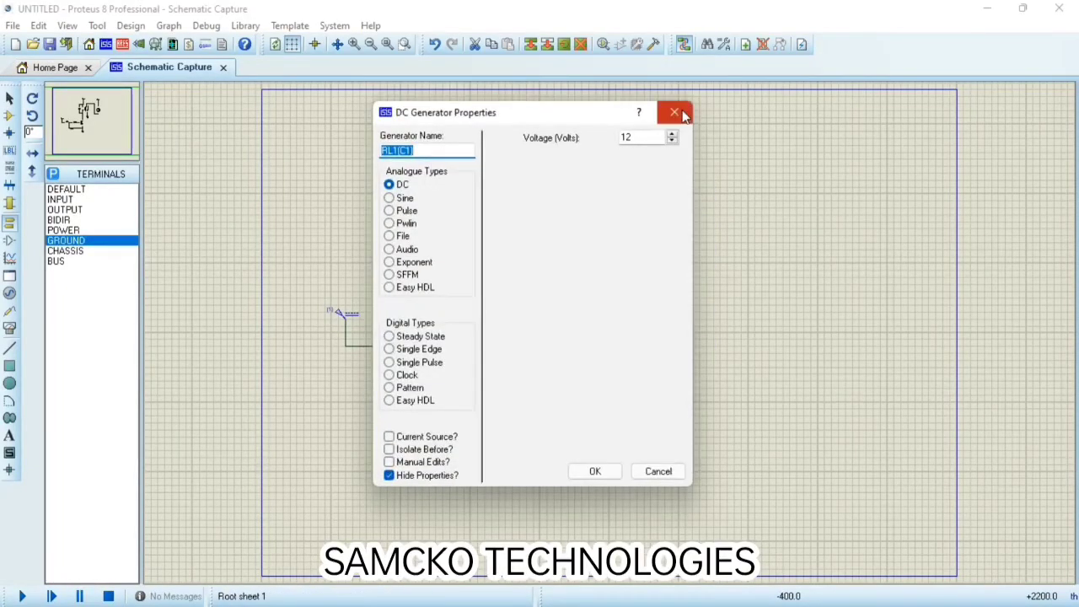
{"action": "left_click", "coordinate": [677, 110]}
{"action": "left_click", "coordinate": [606, 182]}
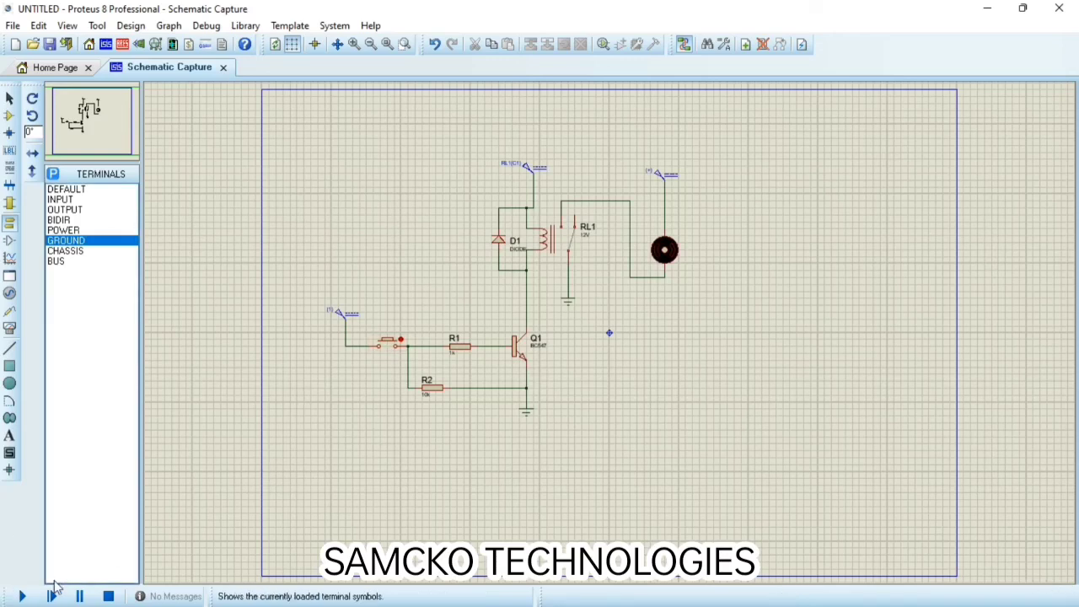
Run the simulation and operate the push button repeatedly, both momentarily and latched, to test the relay switching the motor
{"action": "left_click", "coordinate": [18, 597]}
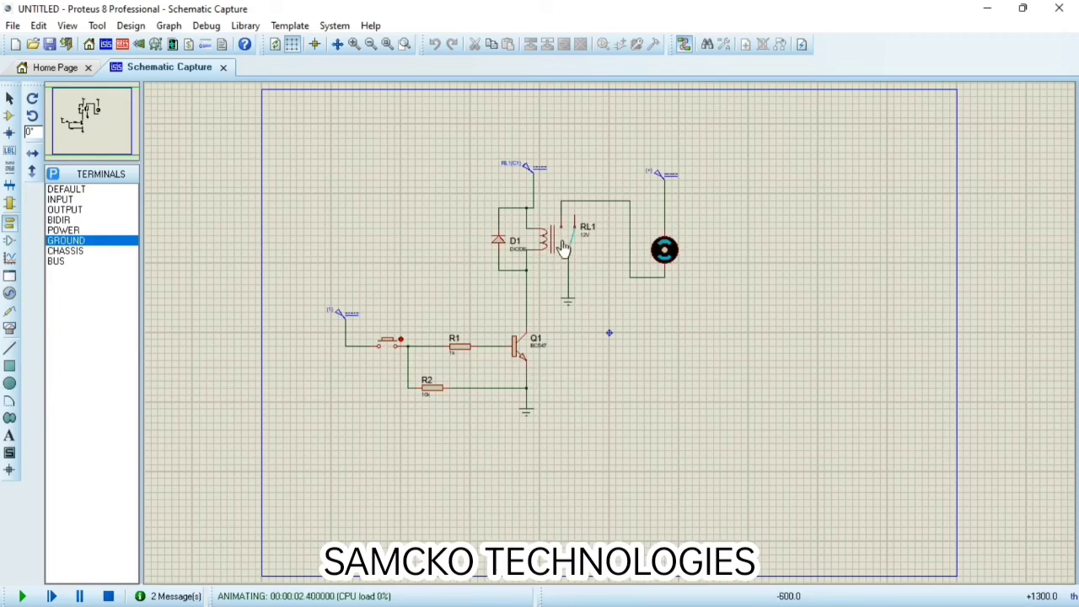
{"action": "left_click", "coordinate": [389, 346]}
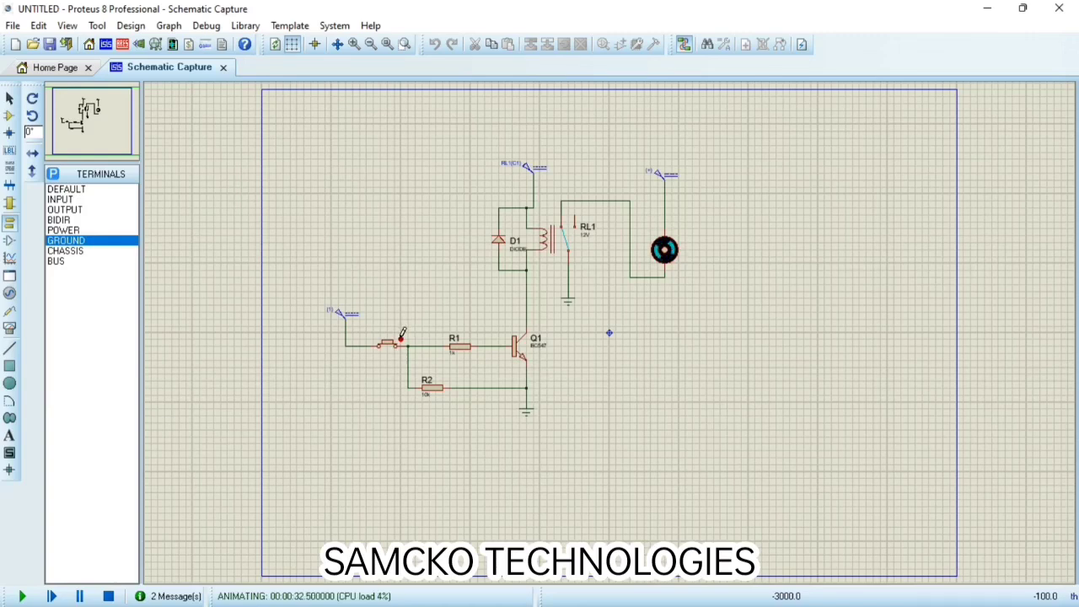
{"action": "left_click", "coordinate": [402, 332]}
{"action": "left_click", "coordinate": [383, 350]}
{"action": "left_click", "coordinate": [382, 350]}
{"action": "left_click", "coordinate": [383, 349]}
{"action": "left_click", "coordinate": [383, 352]}
{"action": "left_click", "coordinate": [402, 333]}
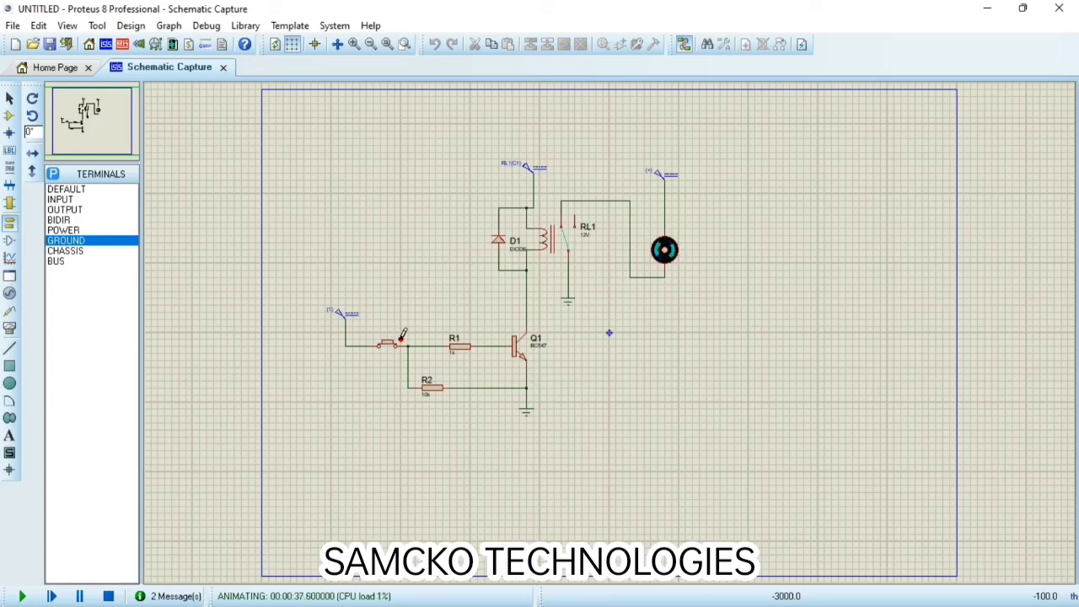
{"action": "left_click", "coordinate": [402, 333]}
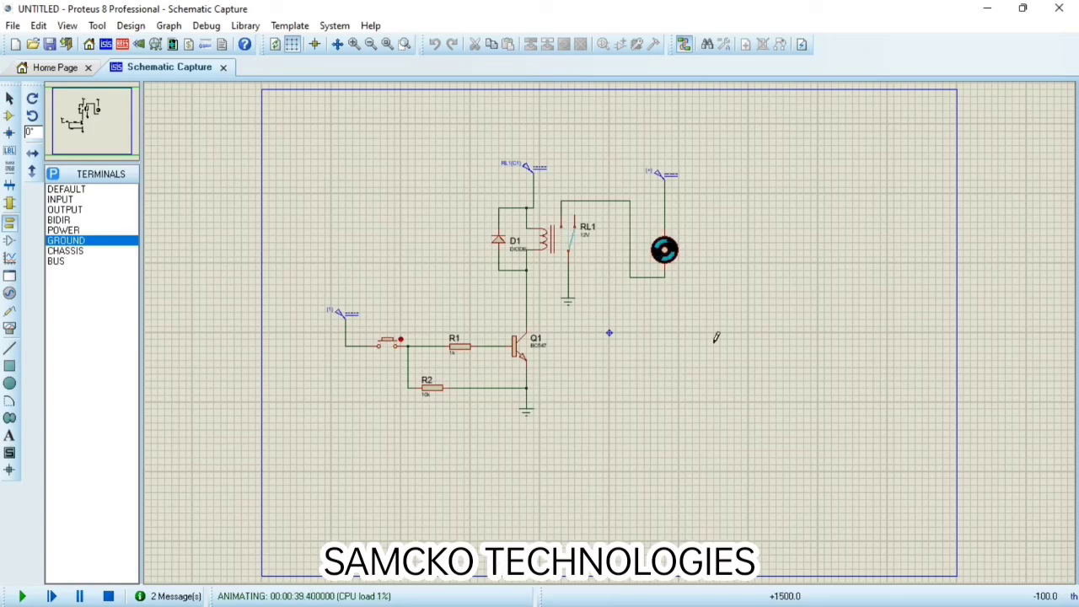